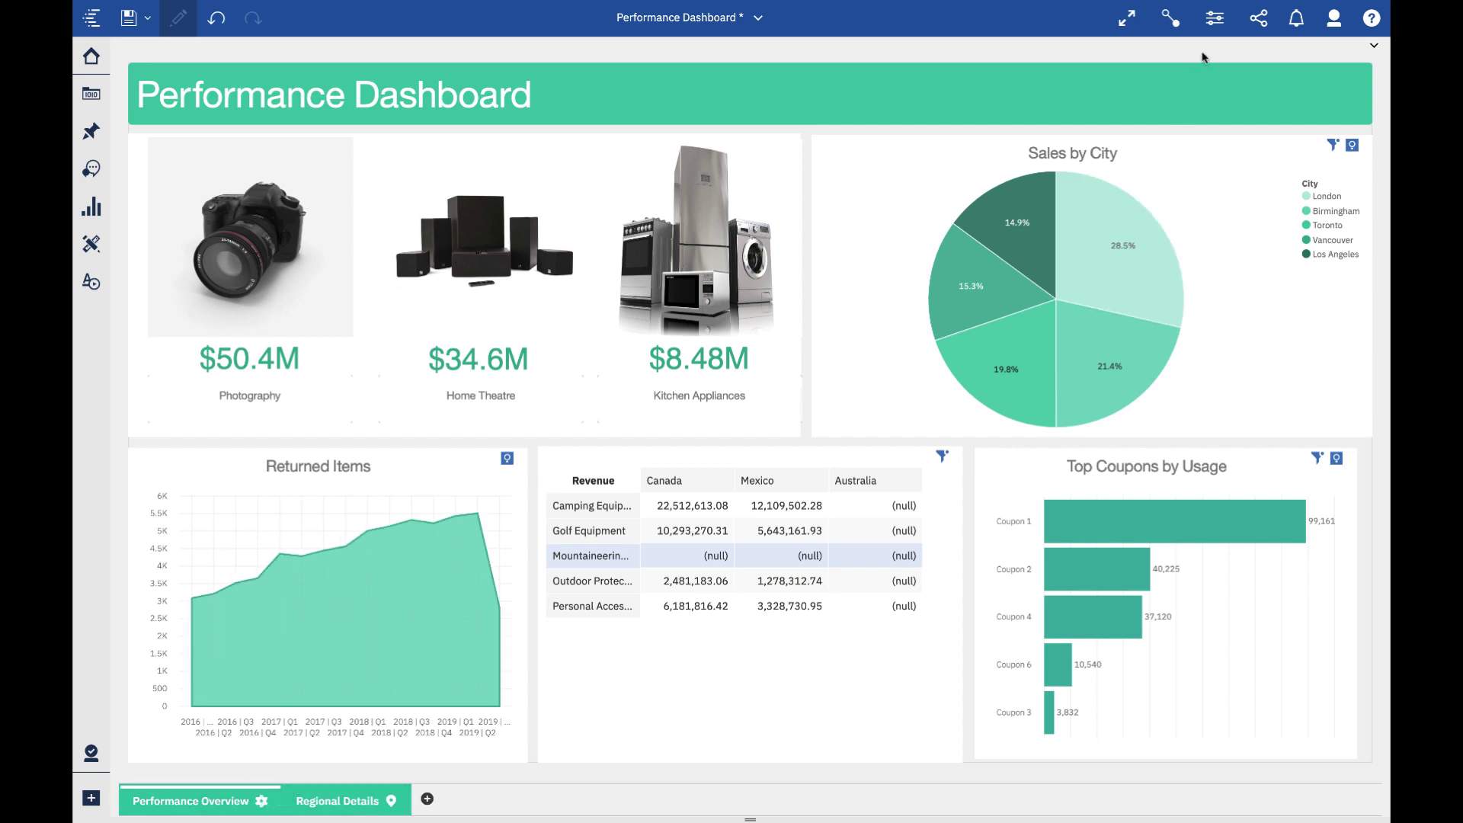
Open the dashboard properties and expand the Tabs settings.
{"action": "left_click", "coordinate": [1215, 26]}
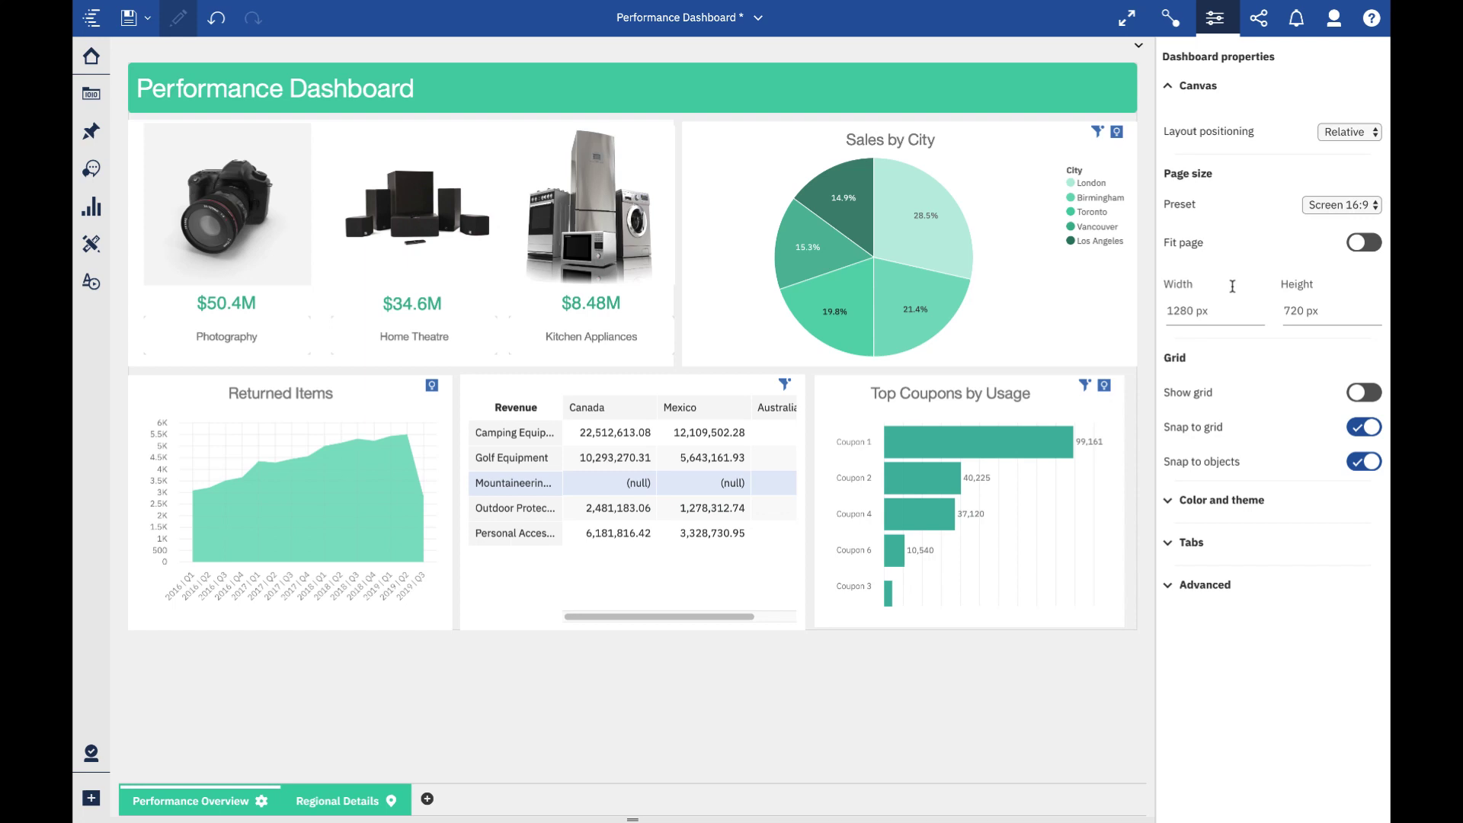
{"action": "left_click", "coordinate": [1196, 544]}
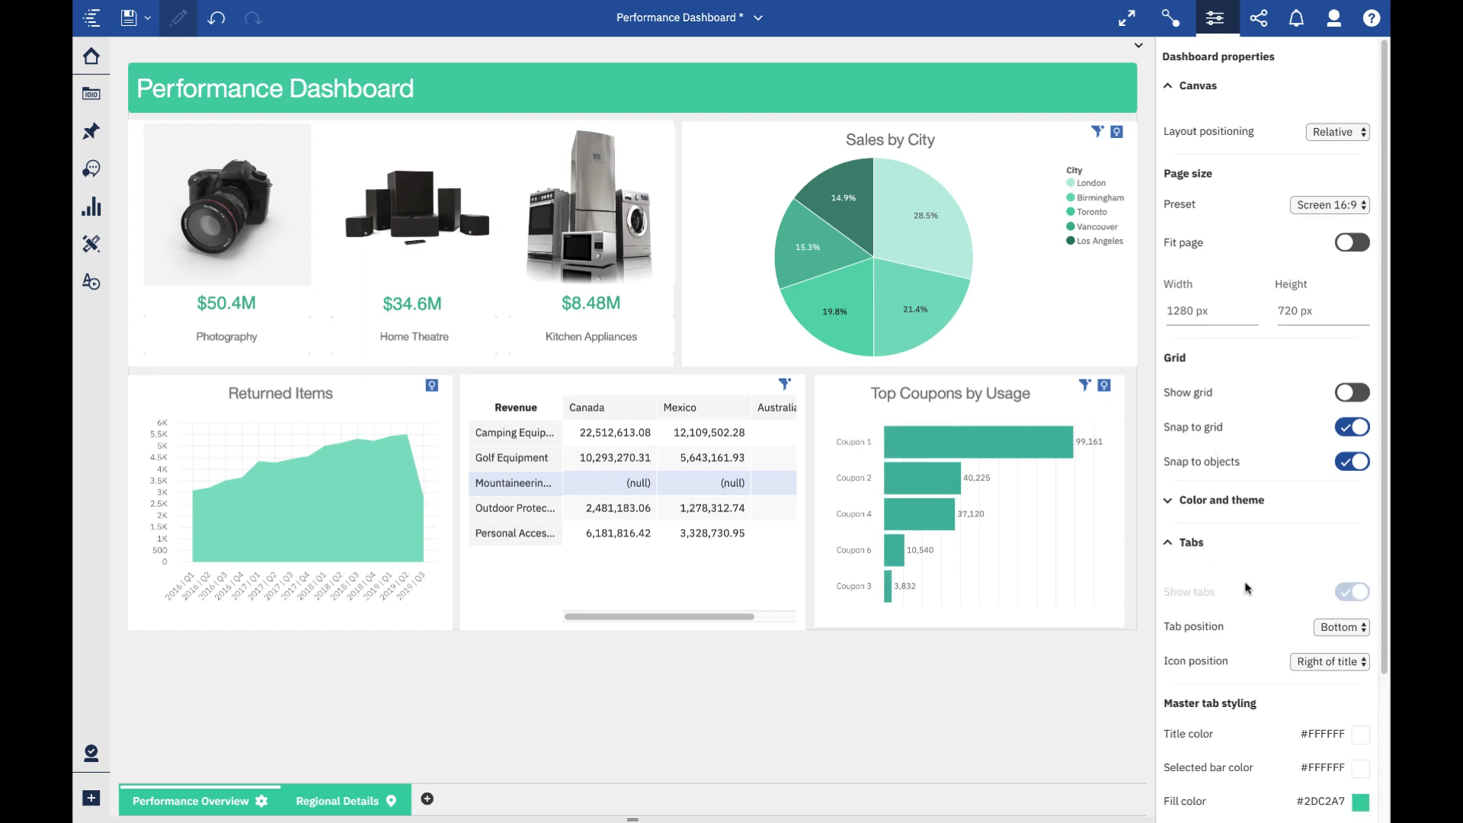
{"action": "scroll", "coordinate": [1253, 594], "scroll_direction": "down", "scroll_amount": 2}
{"action": "scroll", "coordinate": [1256, 599], "scroll_direction": "down", "scroll_amount": 2}
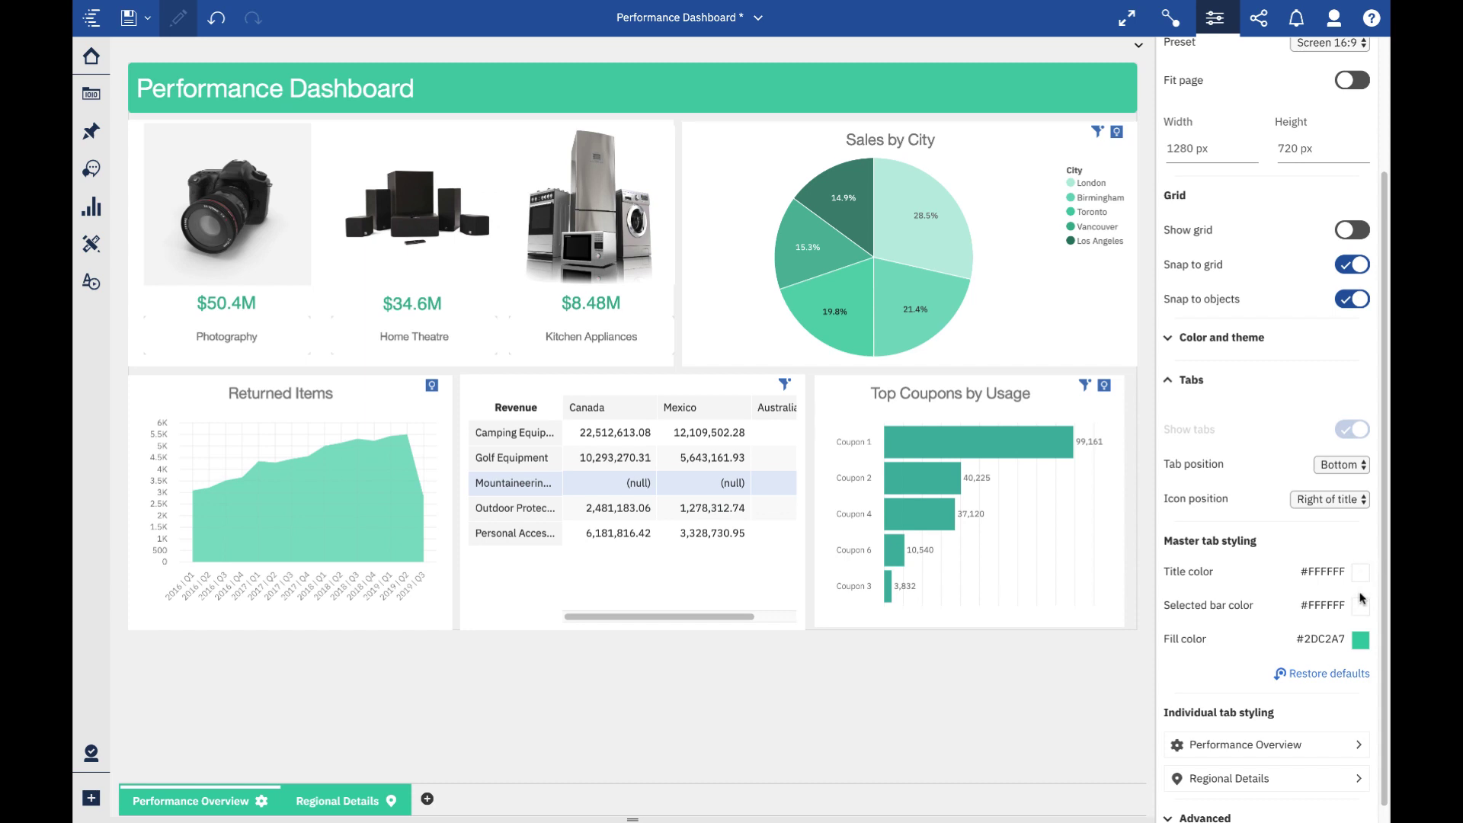
Set Tab position to Right, then set it back to Bottom.
{"action": "left_click", "coordinate": [1356, 470]}
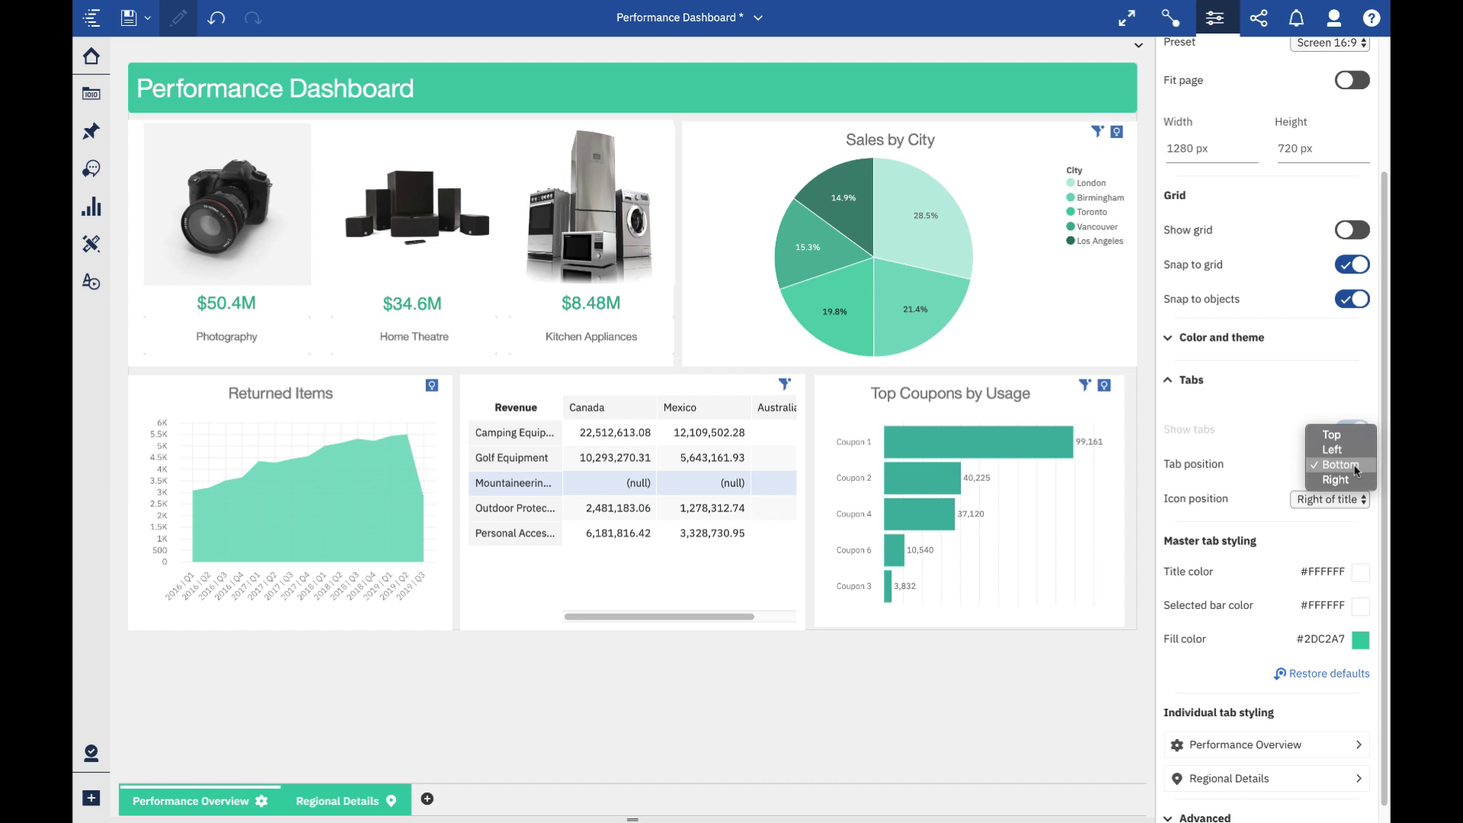
{"action": "left_click", "coordinate": [1355, 480]}
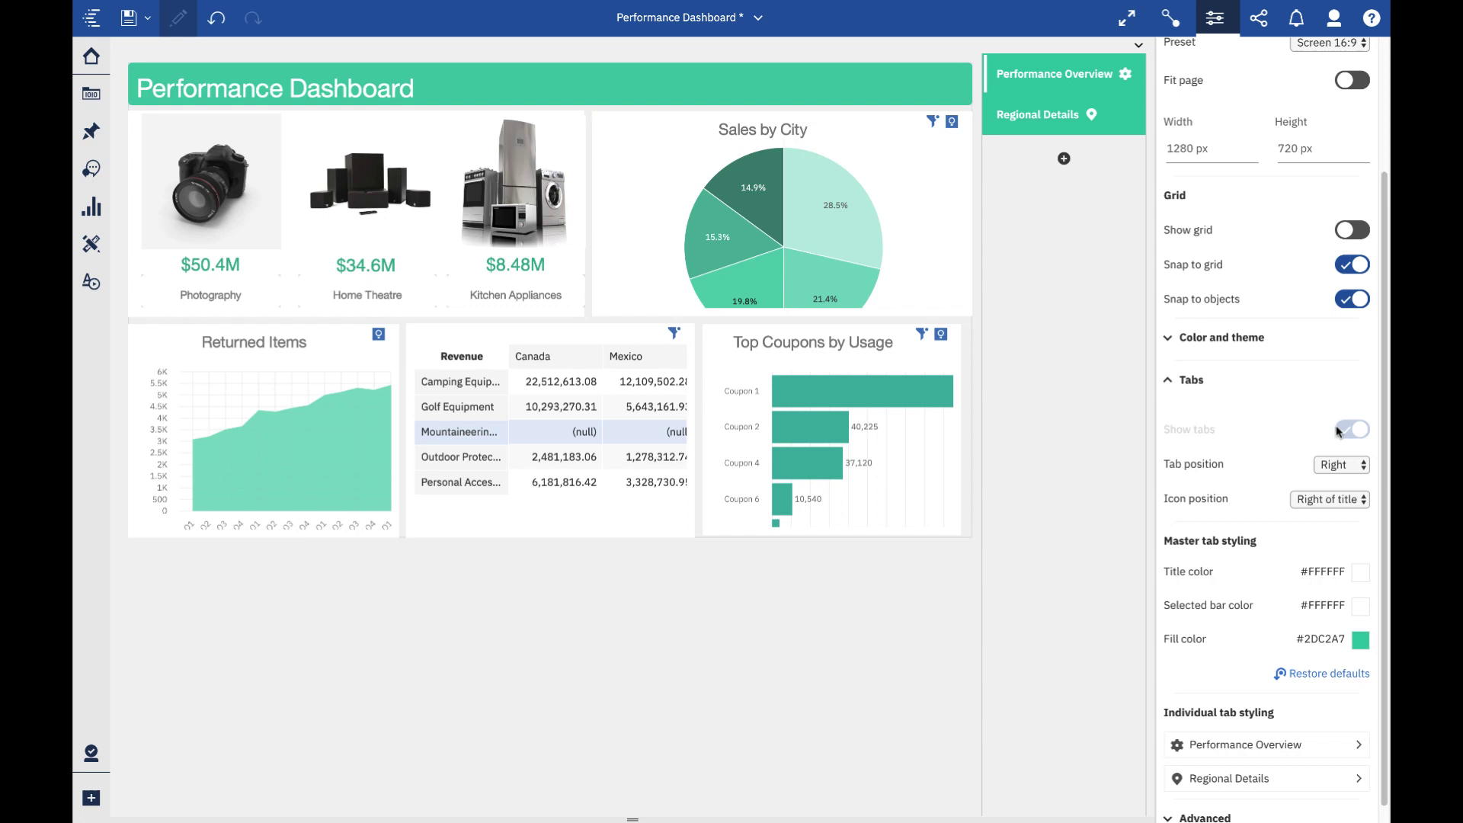
{"action": "left_click", "coordinate": [1339, 465]}
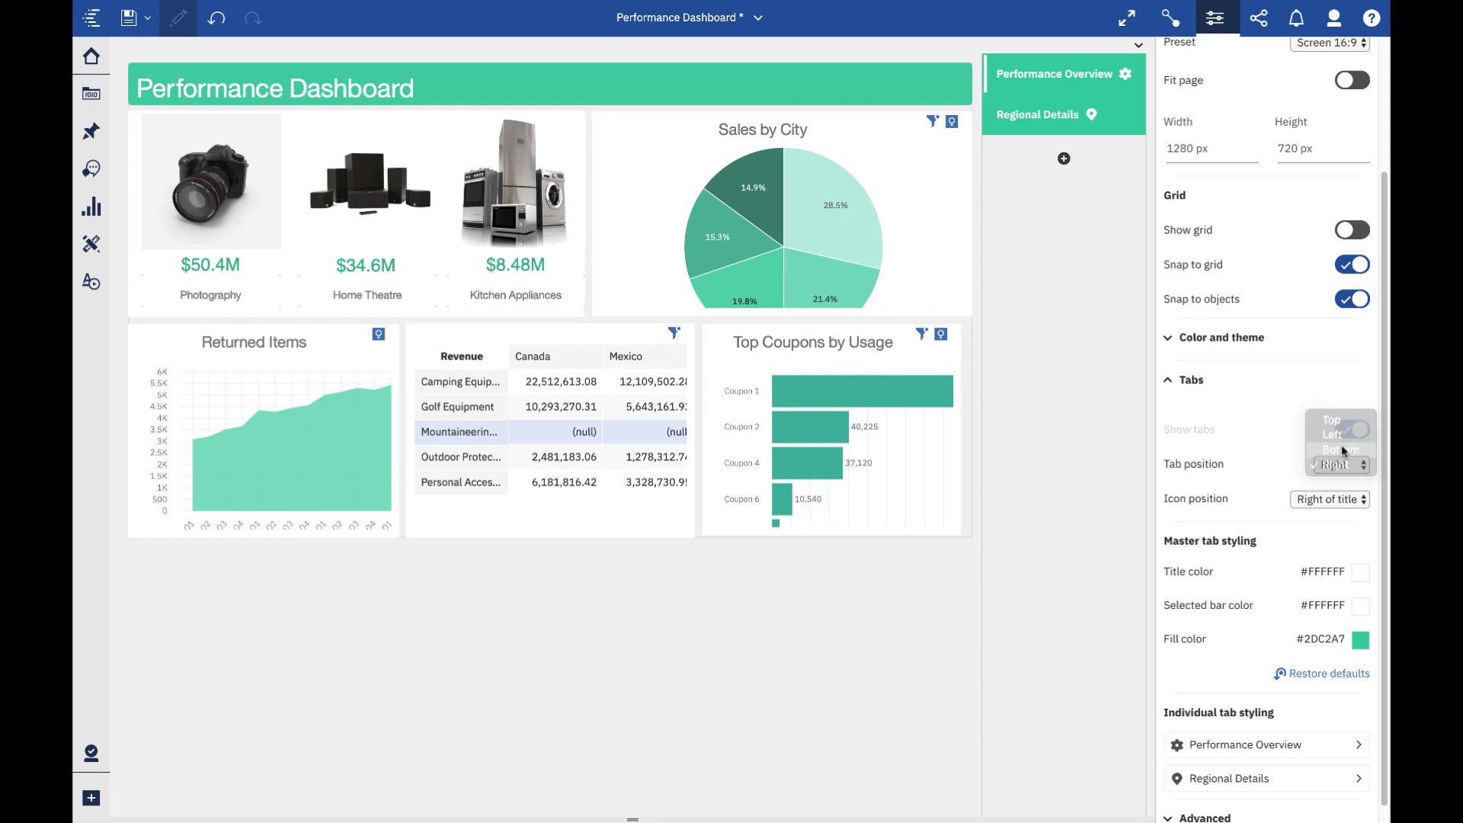
{"action": "left_click", "coordinate": [1341, 449]}
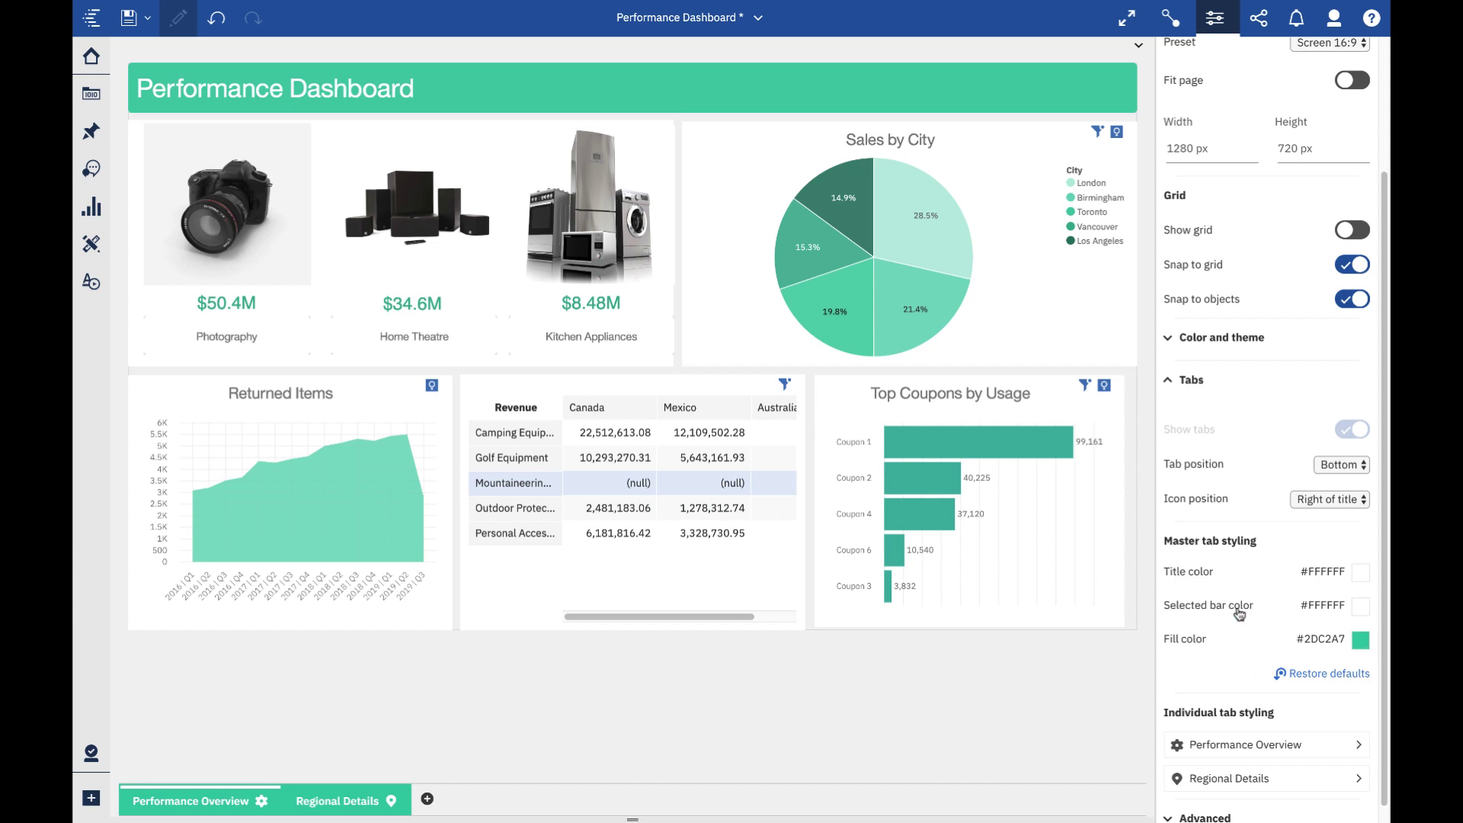
{"action": "scroll", "coordinate": [1234, 644], "scroll_direction": "down", "scroll_amount": 1}
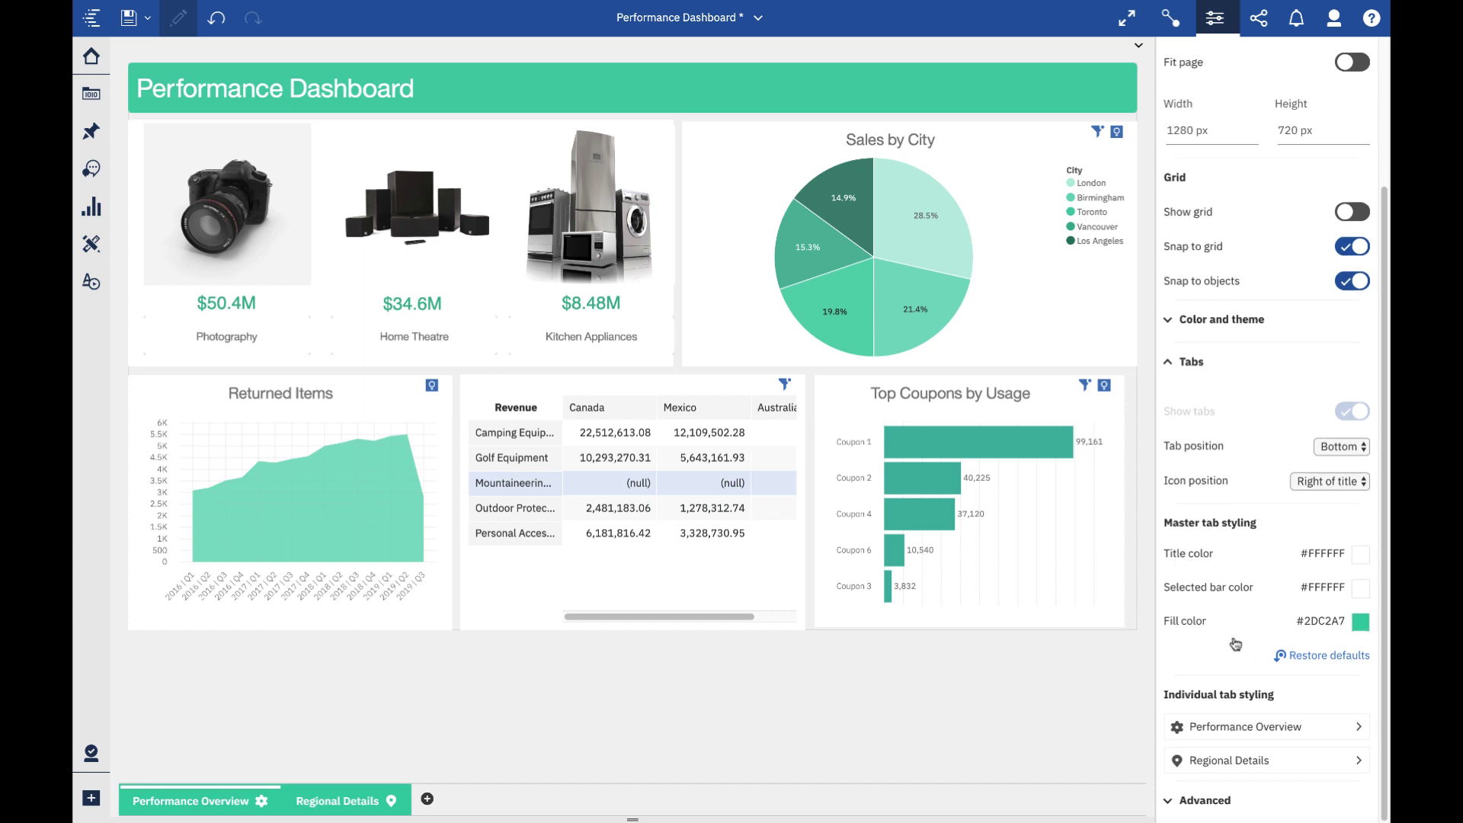
View the icon choices for the Performance Overview tab, then go back to the dashboard tab settings.
{"action": "left_click", "coordinate": [1225, 733]}
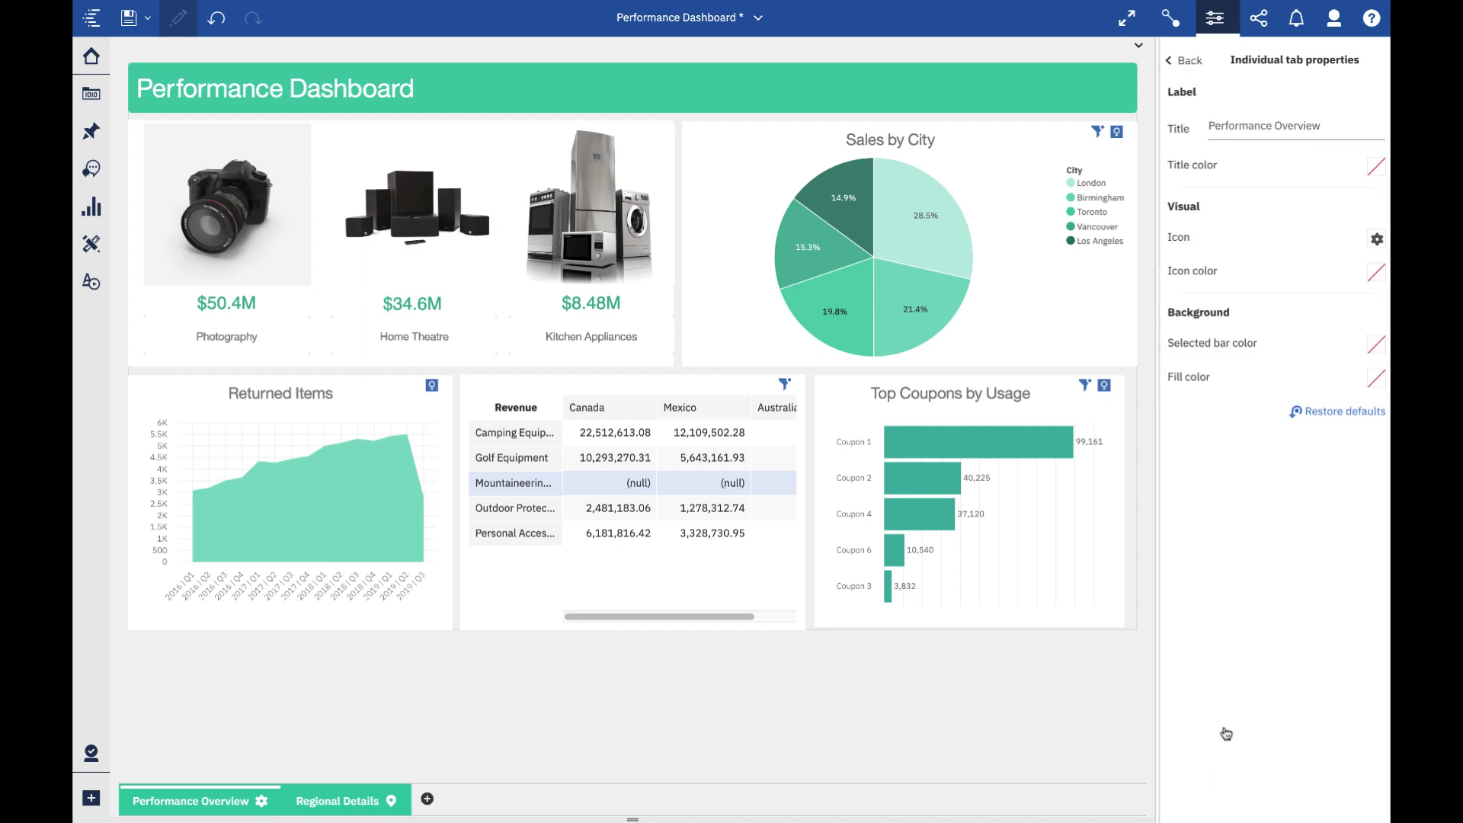
{"action": "left_click", "coordinate": [1373, 240]}
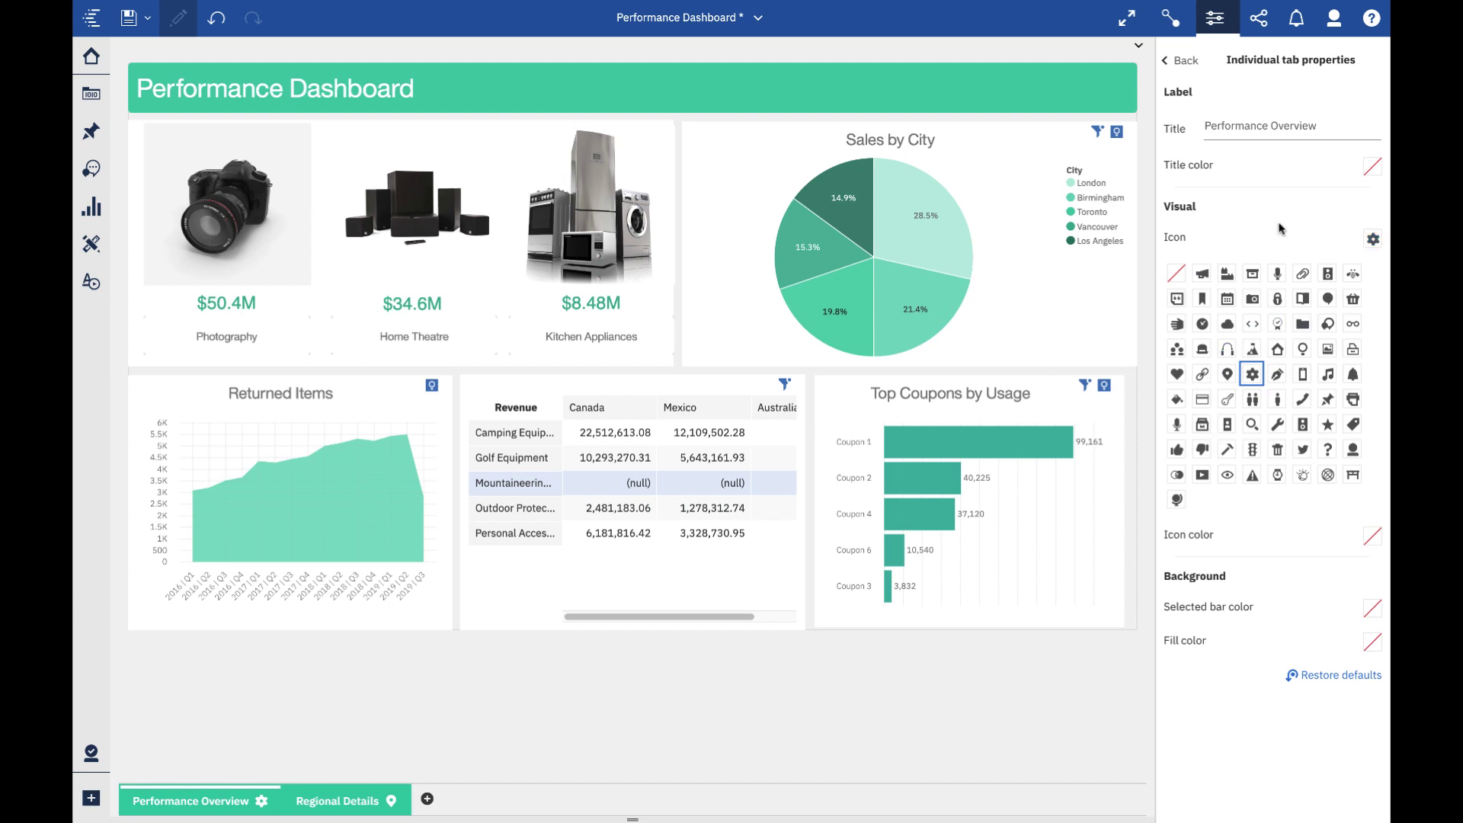
{"action": "left_click", "coordinate": [1181, 60]}
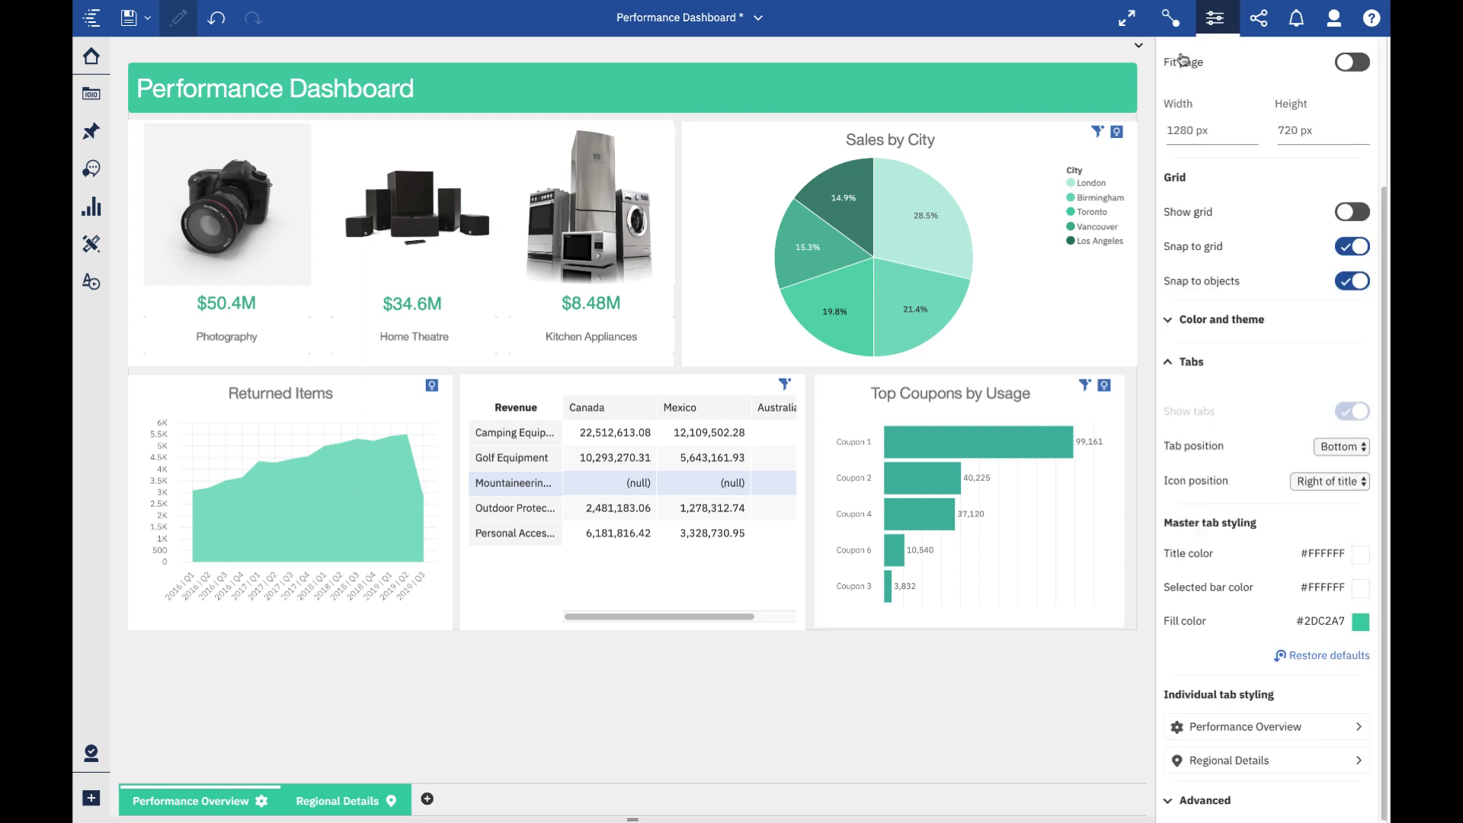
Set Icon position to Left of title and close the properties panel.
{"action": "left_click", "coordinate": [1330, 482]}
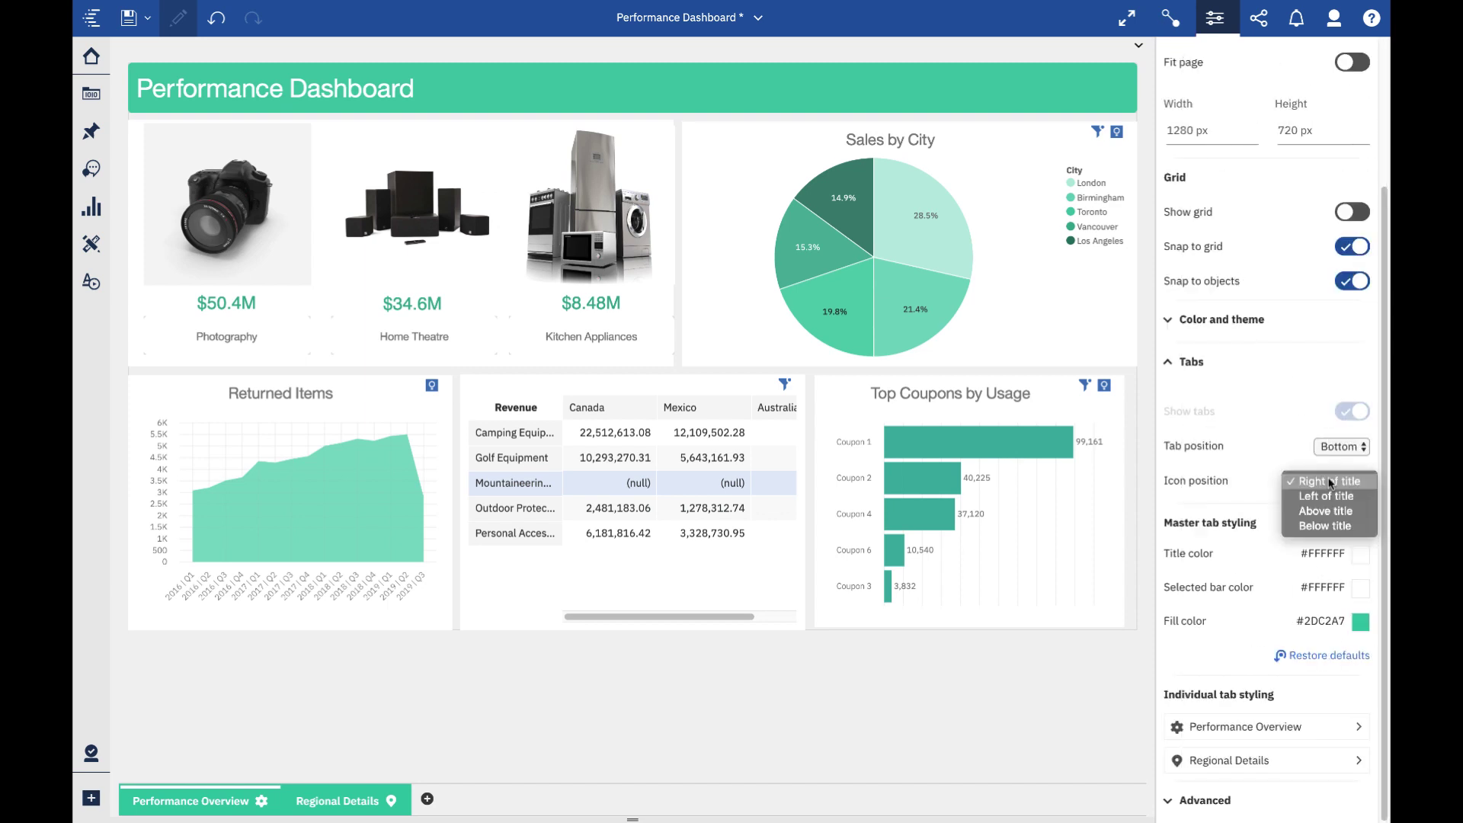
{"action": "left_click", "coordinate": [1332, 497]}
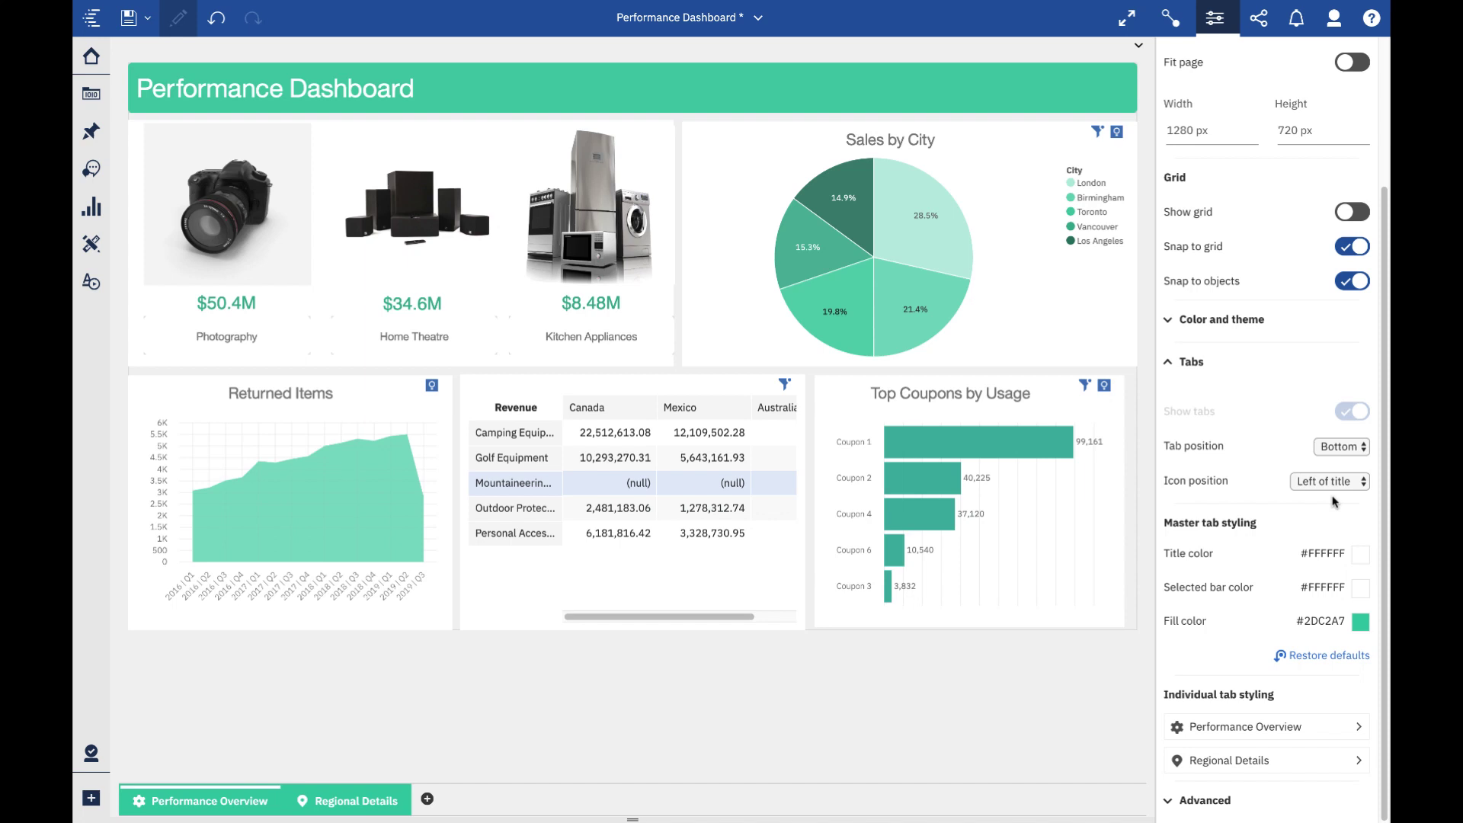
{"action": "left_click", "coordinate": [1217, 20]}
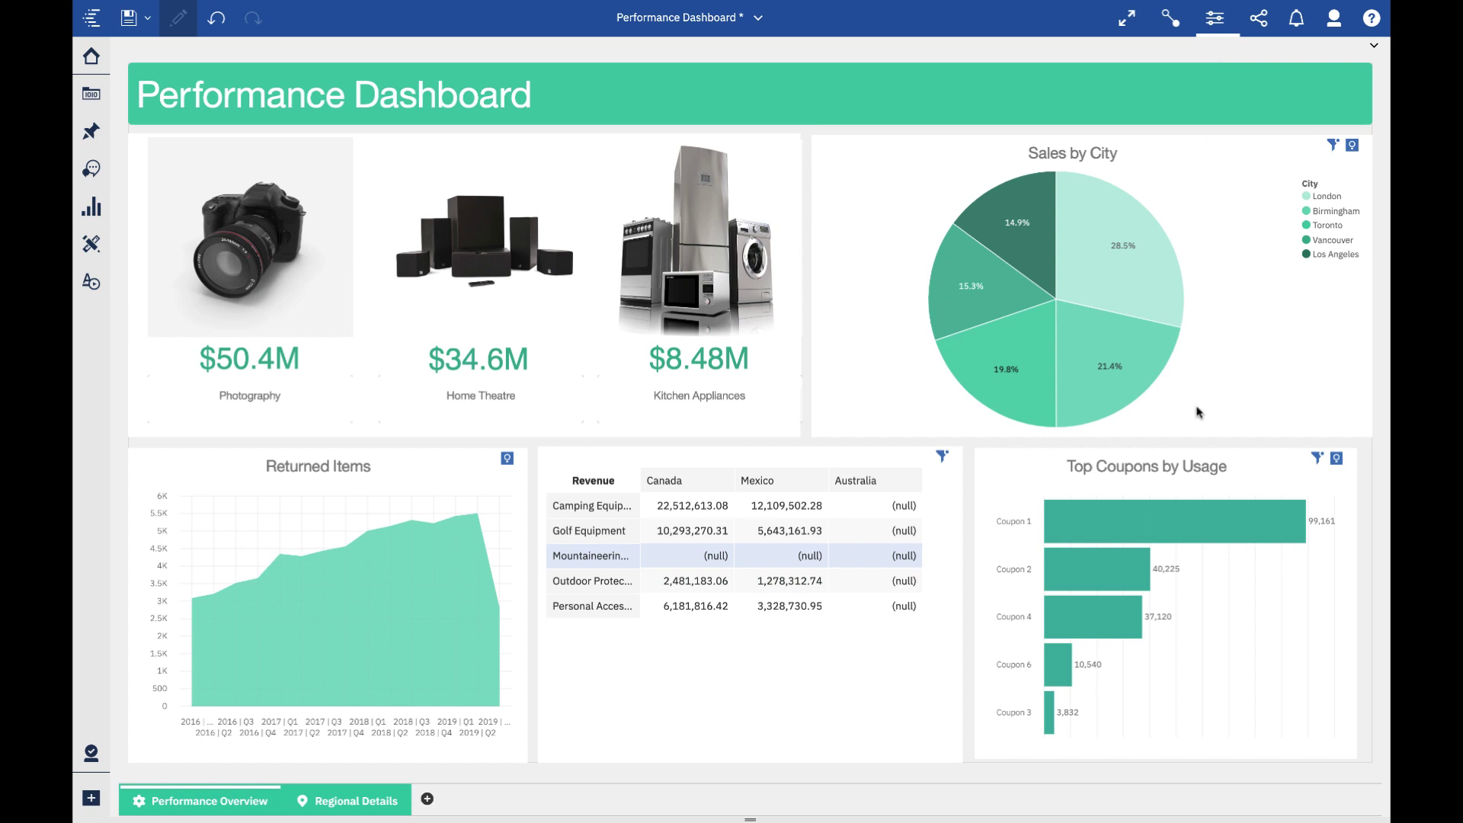
Add and apply a drill-through from the Top Coupons by Usage chart to MD > Target Dashboard.
{"action": "left_click", "coordinate": [1250, 476]}
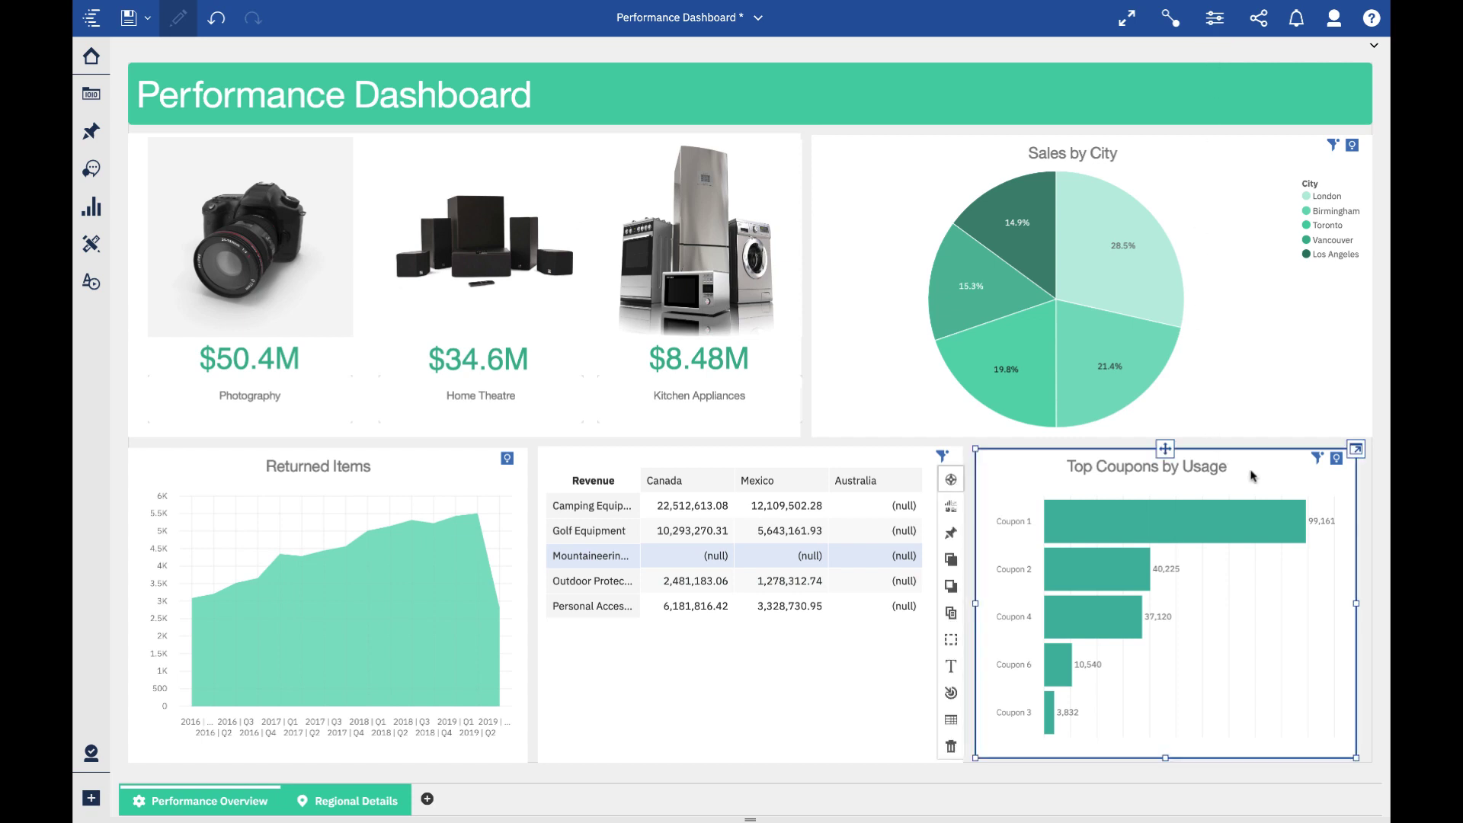
{"action": "left_click", "coordinate": [950, 696]}
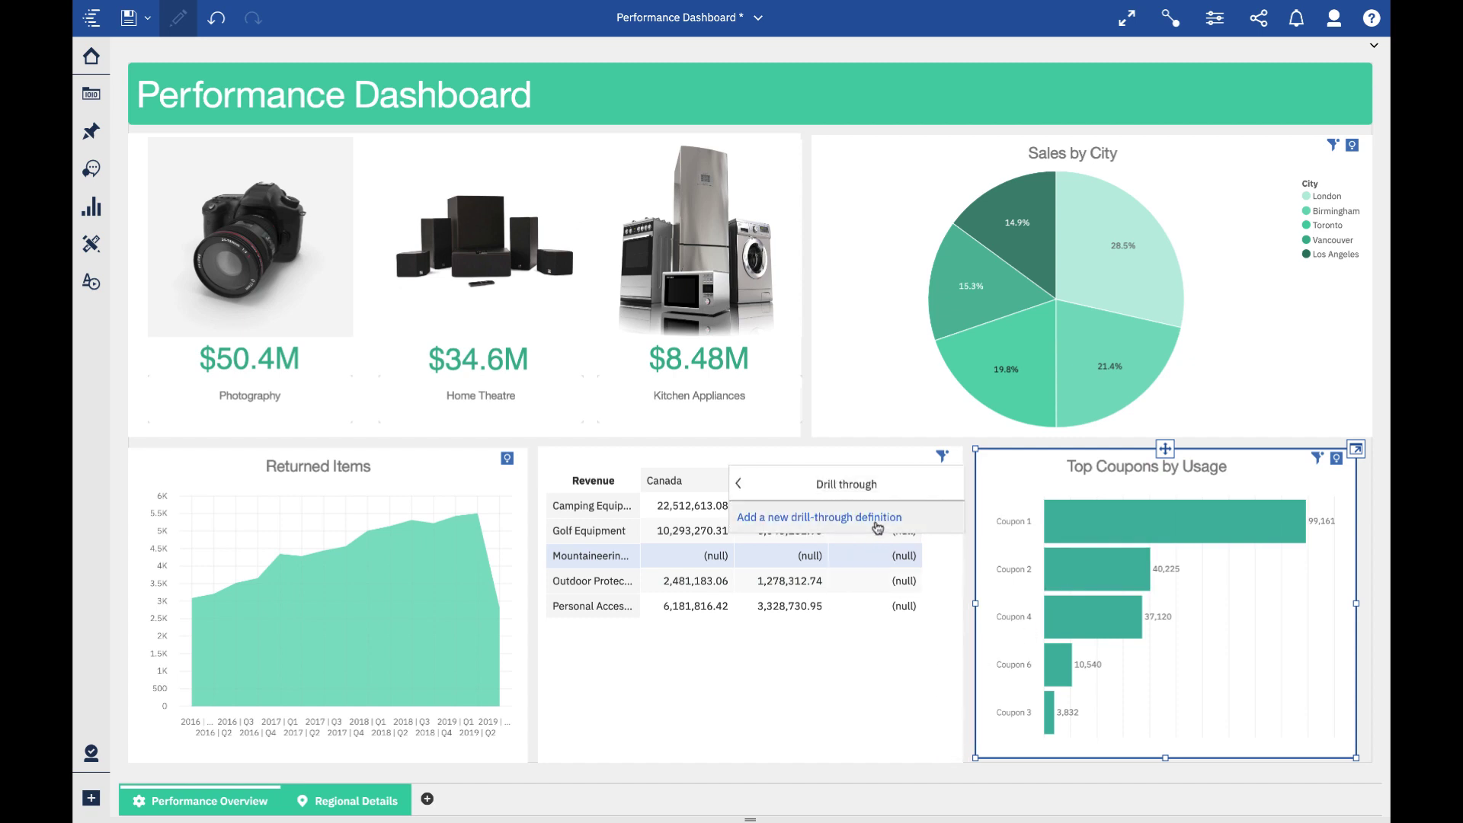
{"action": "left_click", "coordinate": [876, 519]}
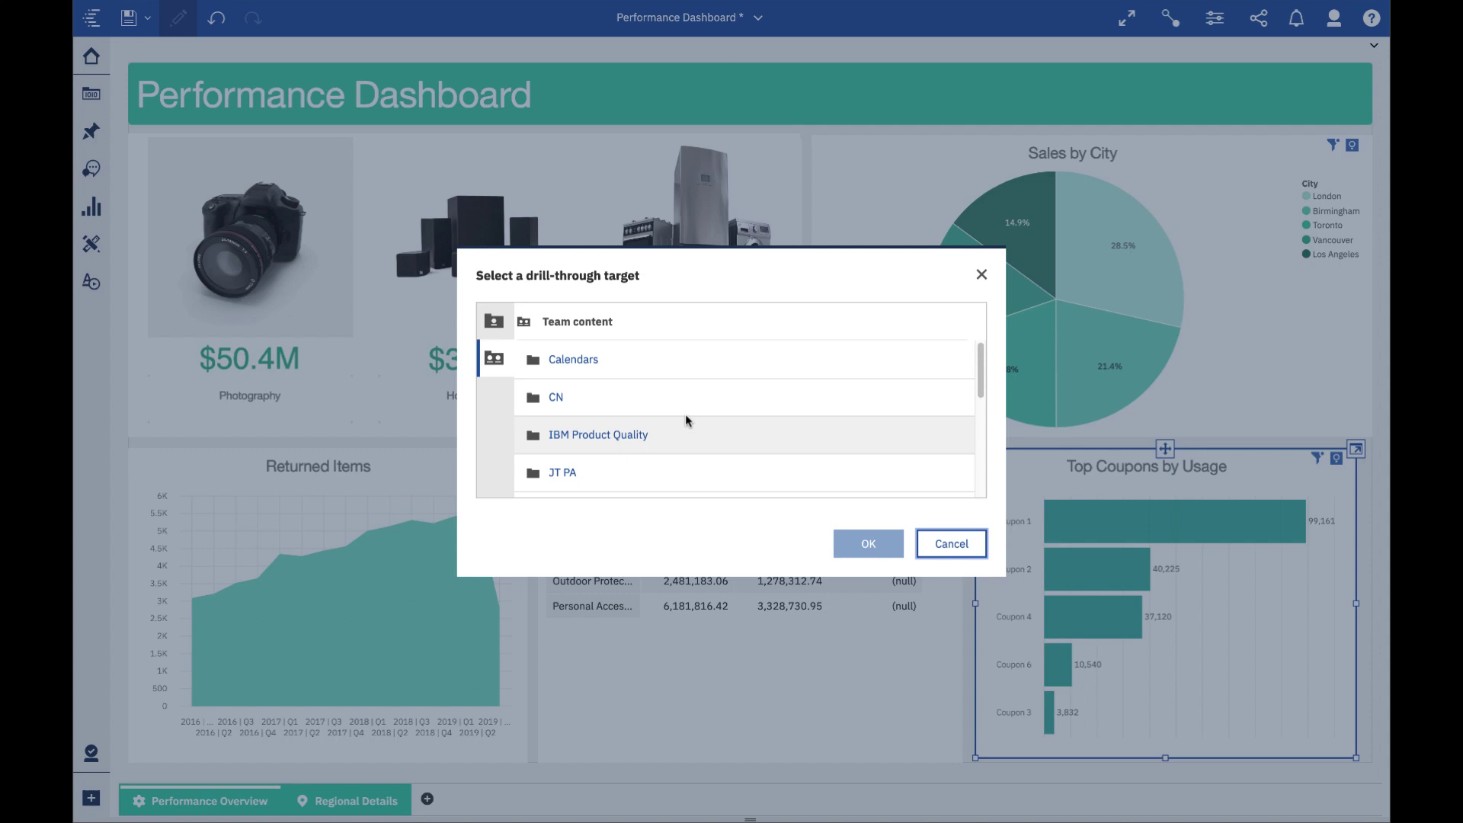
{"action": "scroll", "coordinate": [685, 419], "scroll_direction": "down", "scroll_amount": 2}
{"action": "left_click", "coordinate": [568, 469]}
{"action": "scroll", "coordinate": [686, 423], "scroll_direction": "down", "scroll_amount": 5}
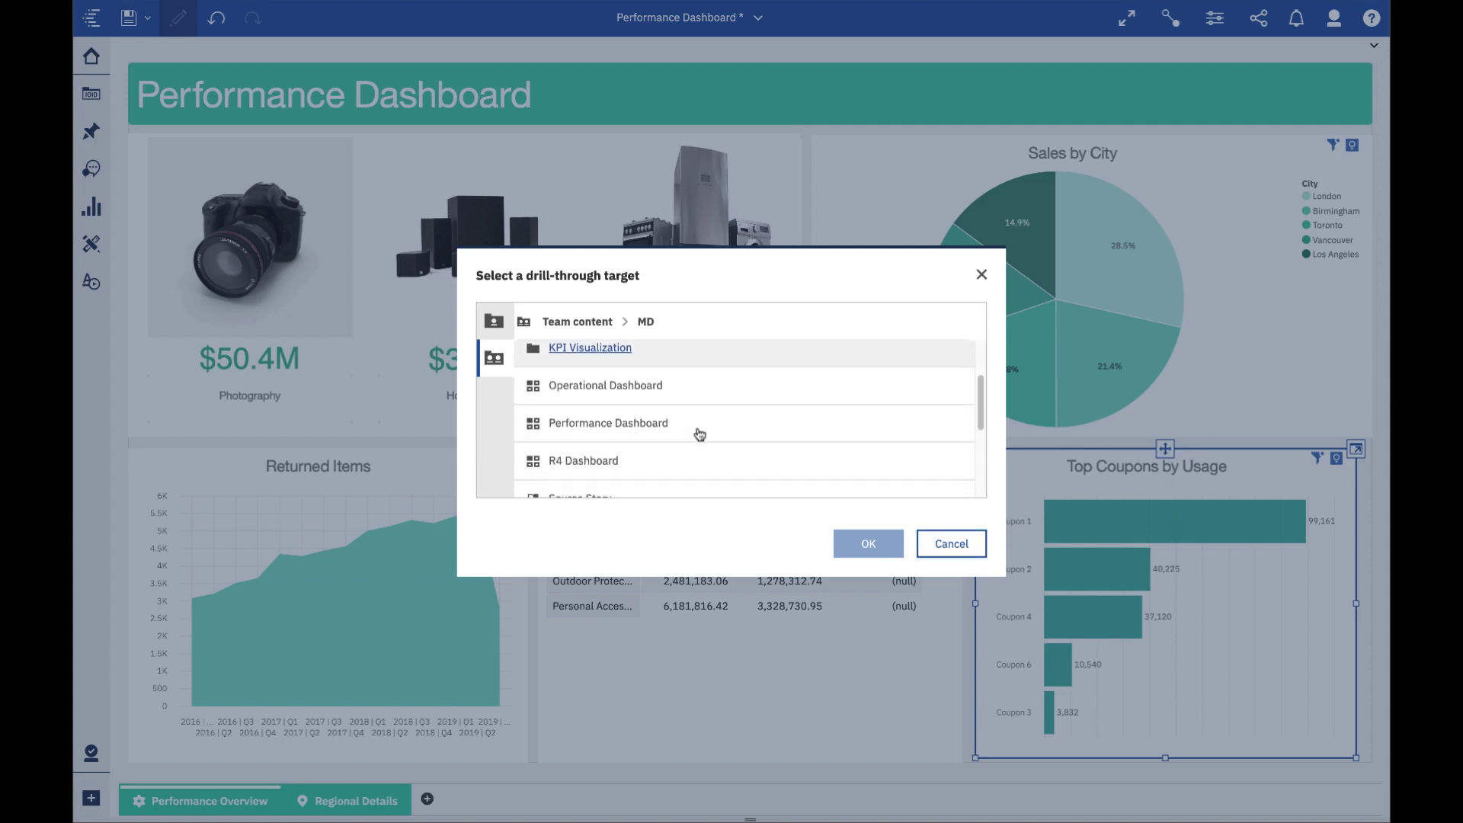
{"action": "left_click", "coordinate": [664, 409]}
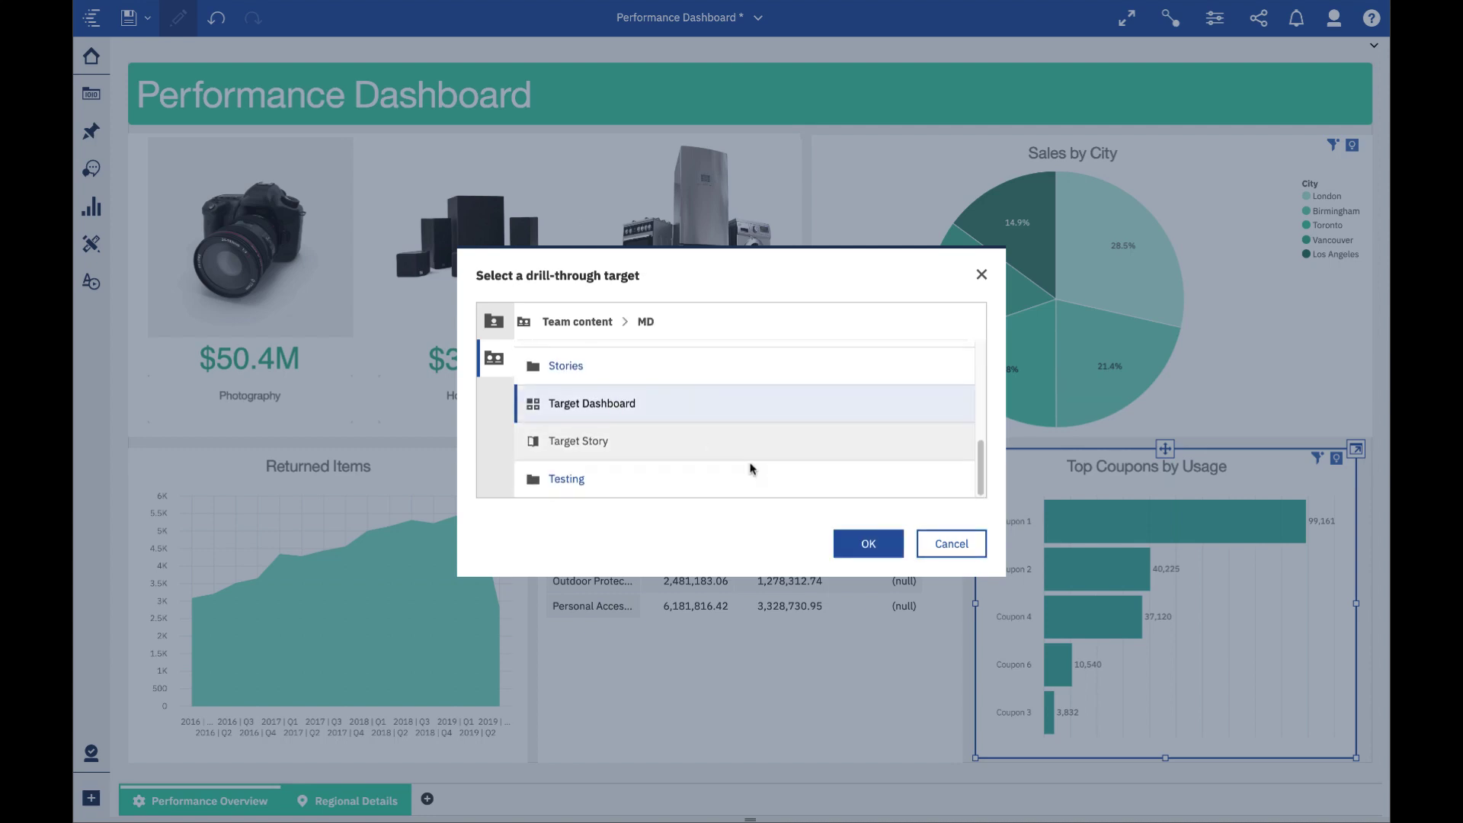
{"action": "left_click", "coordinate": [858, 544]}
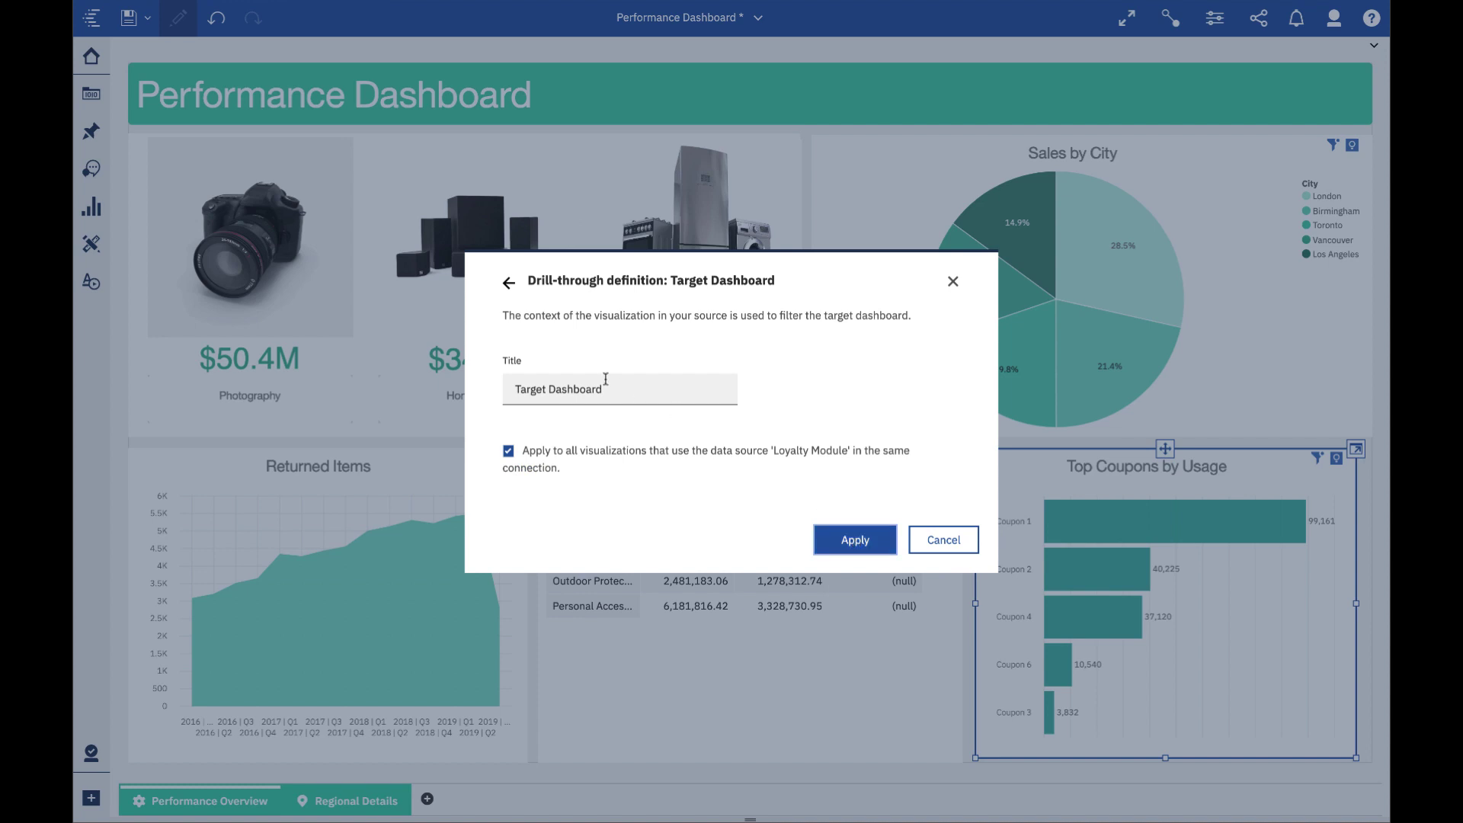
{"action": "left_click", "coordinate": [854, 542]}
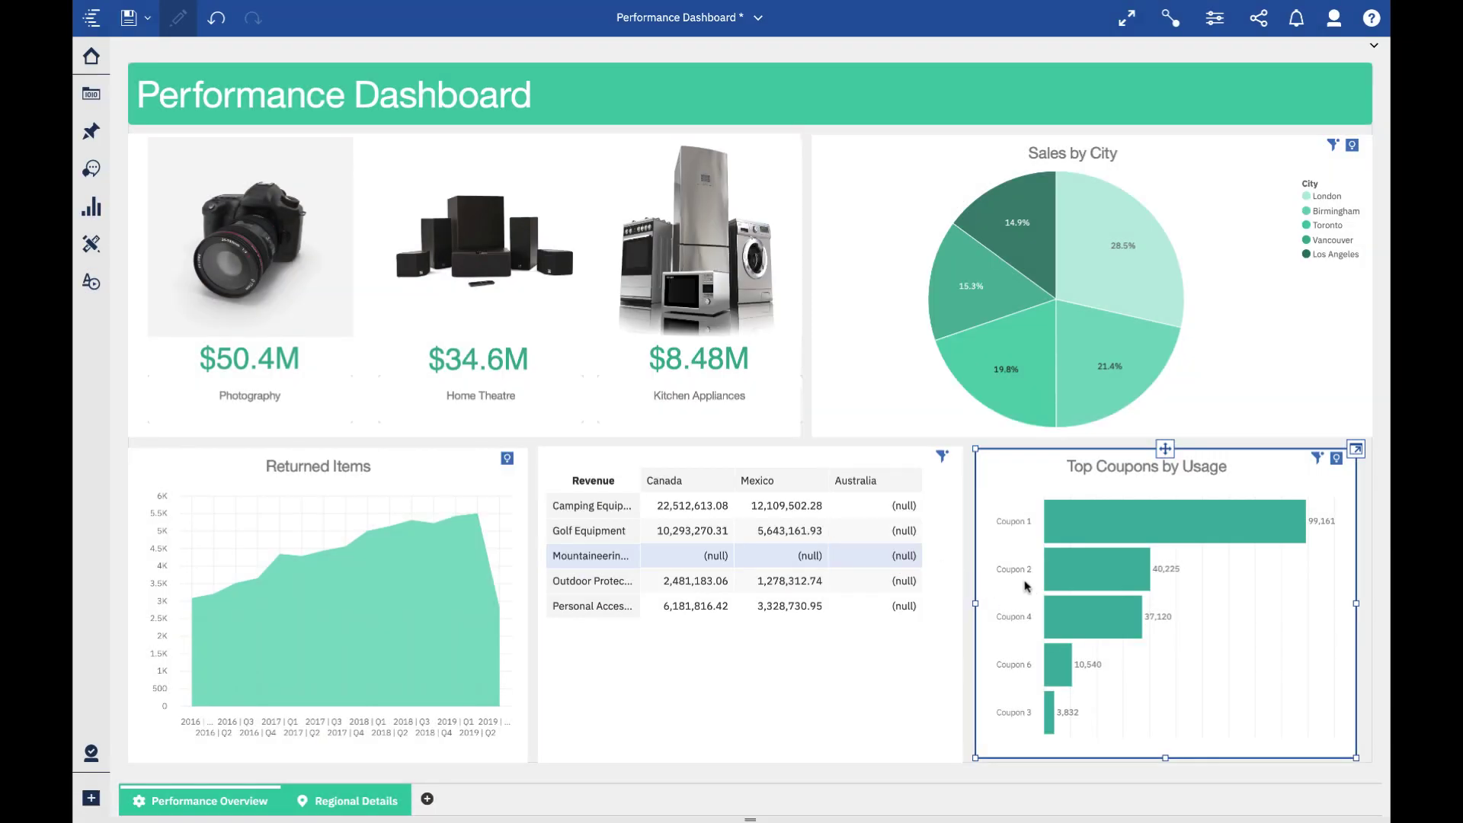
Drill through from the Coupon 2 bar to Target Dashboard, then switch back to Performance Dashboard.
{"action": "mouse_move", "coordinate": [1020, 580]}
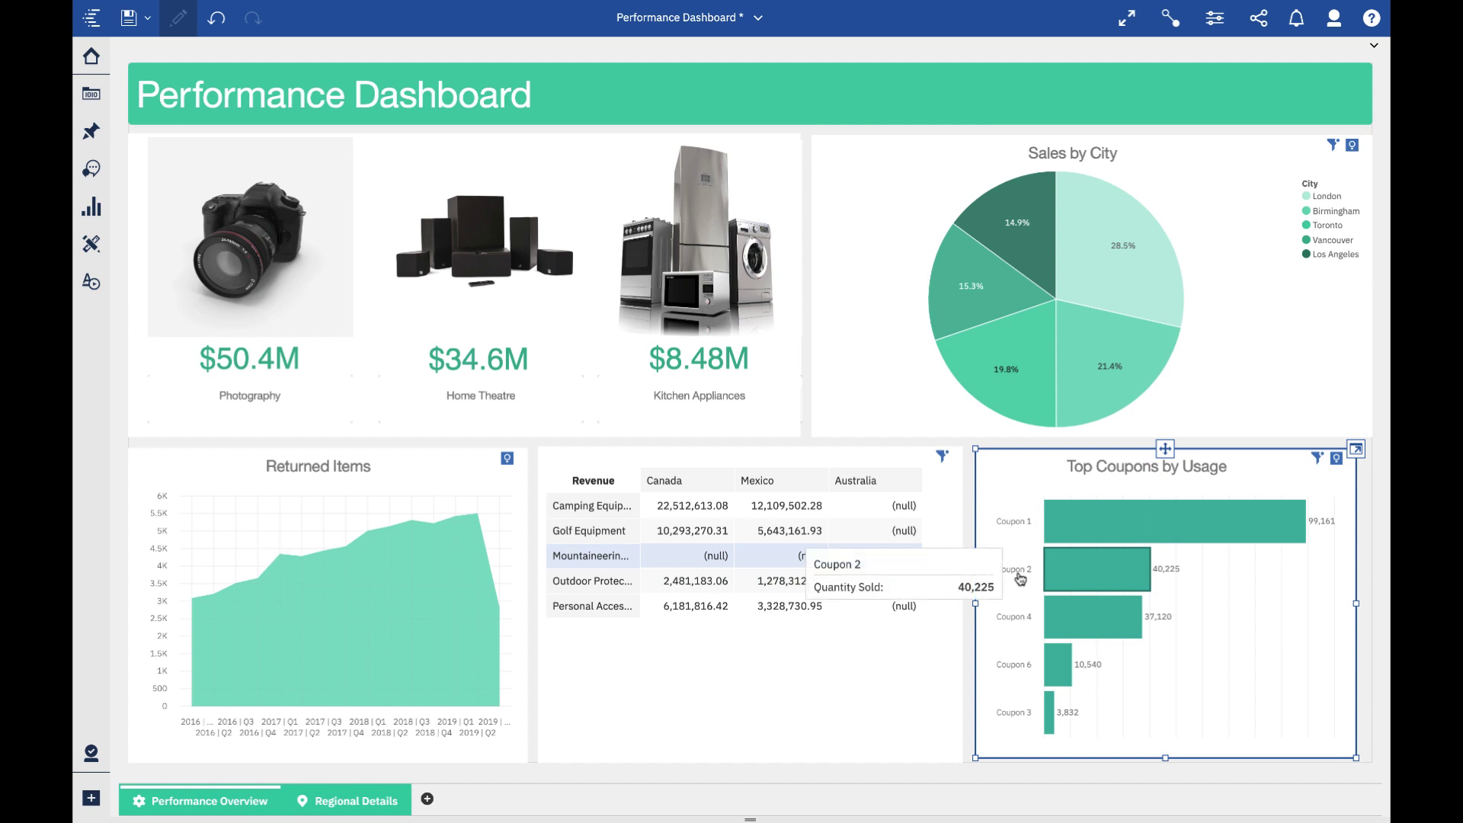
{"action": "left_click", "coordinate": [1020, 579]}
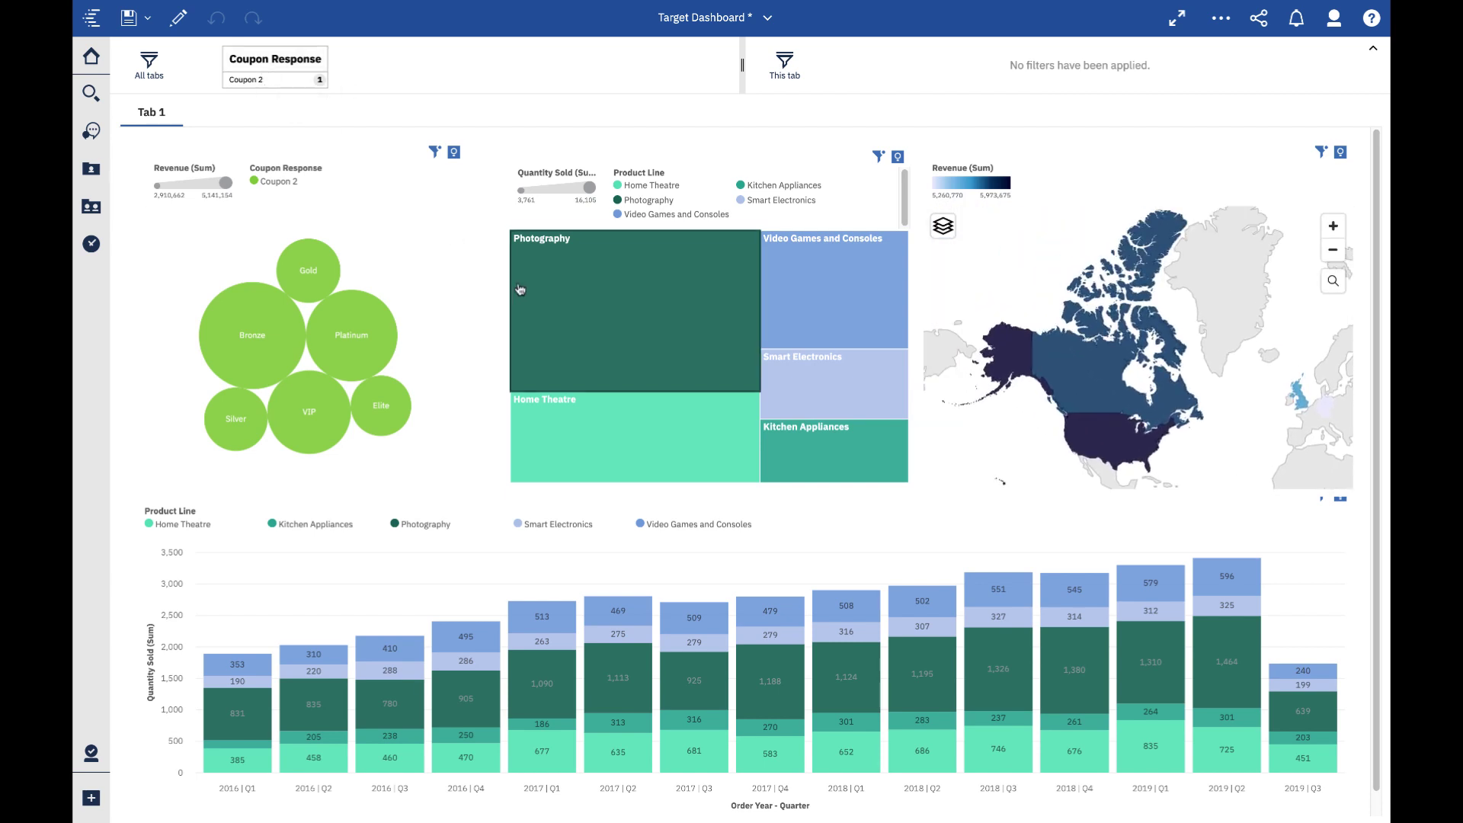
{"action": "mouse_move", "coordinate": [520, 289]}
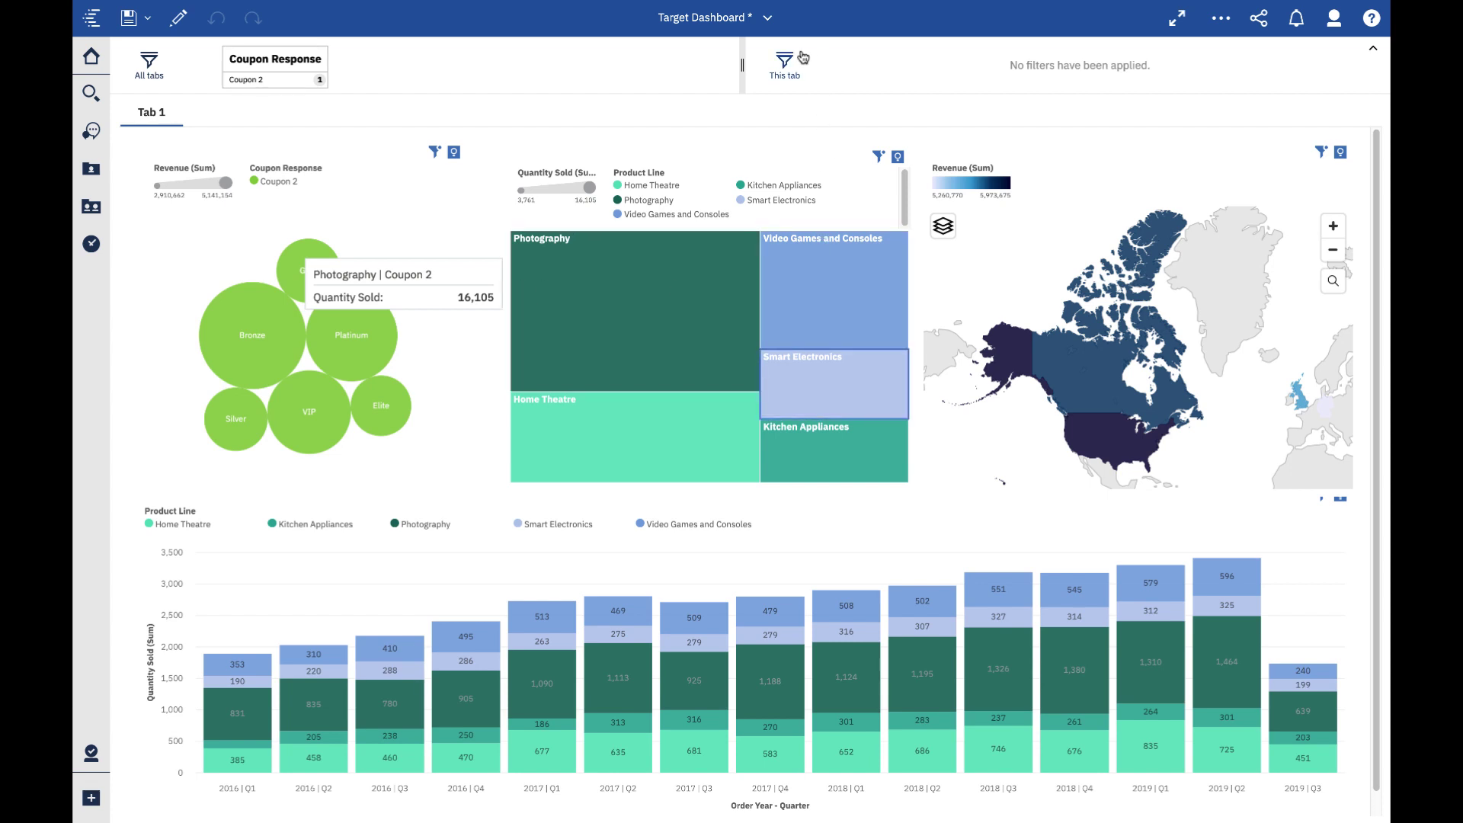
{"action": "left_click", "coordinate": [768, 19]}
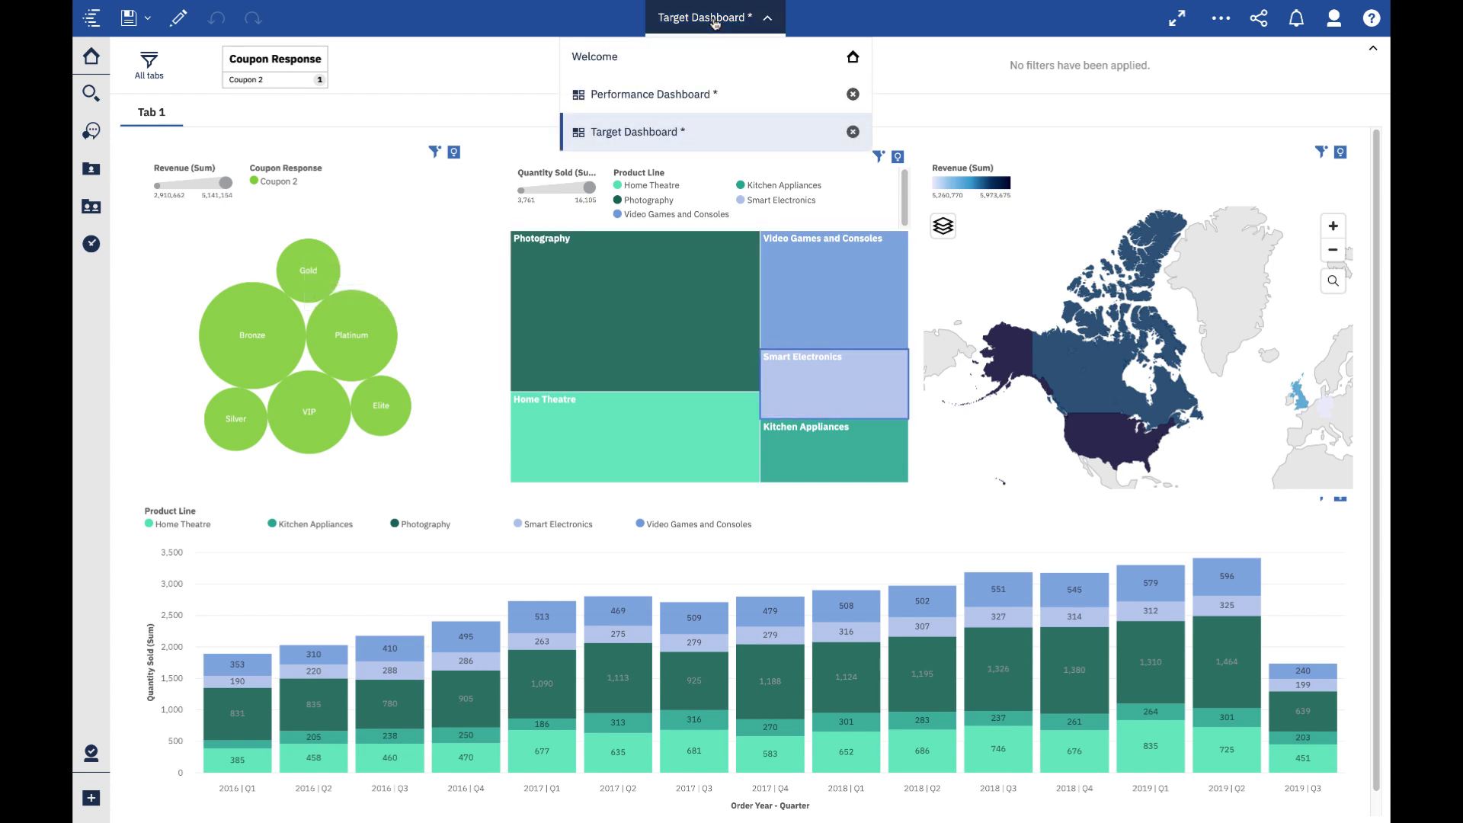
{"action": "left_click", "coordinate": [704, 91]}
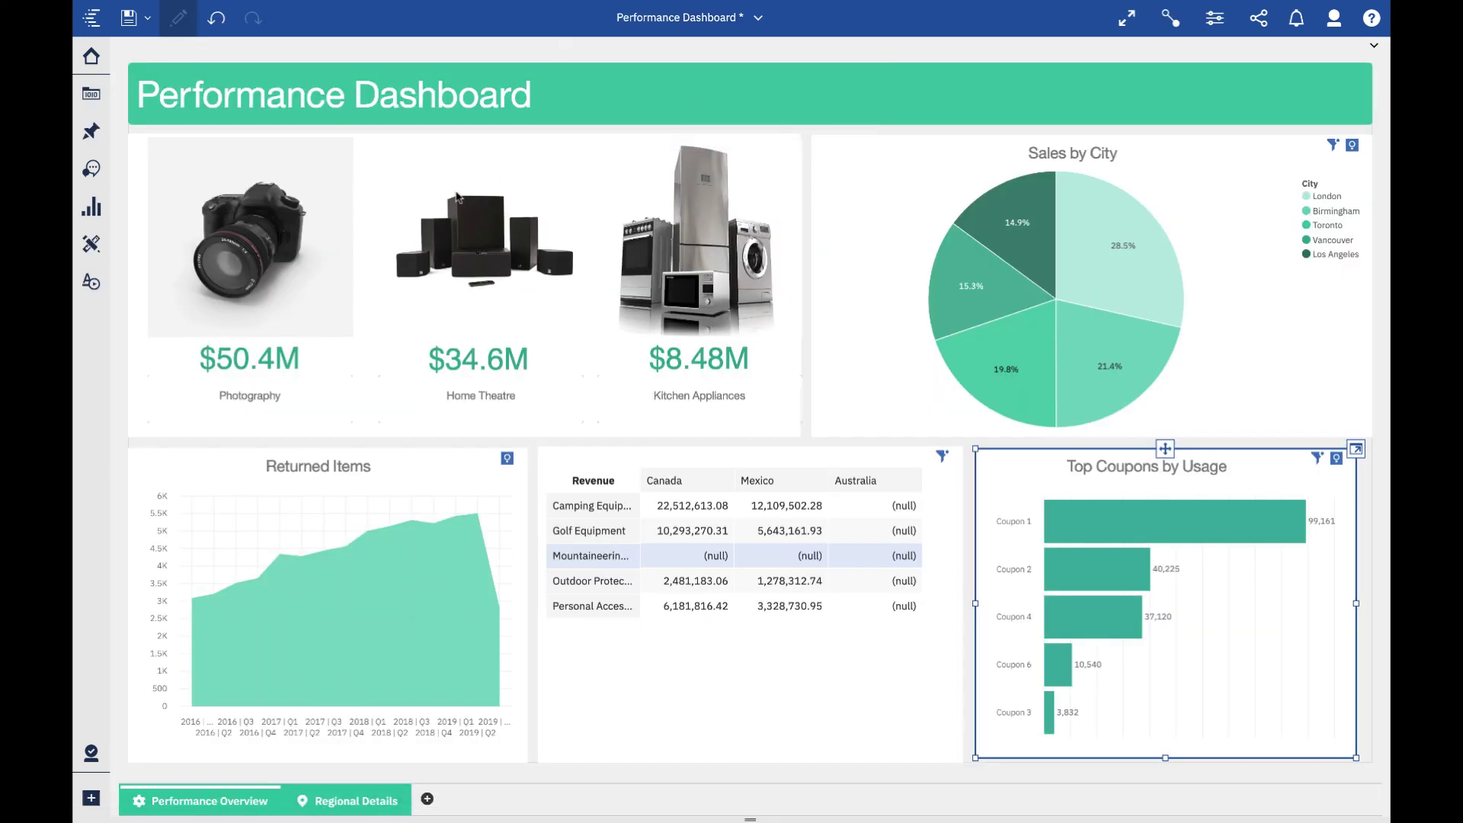
Expand Loyalty Module > Purchases and show the Country members.
{"action": "left_click", "coordinate": [91, 96]}
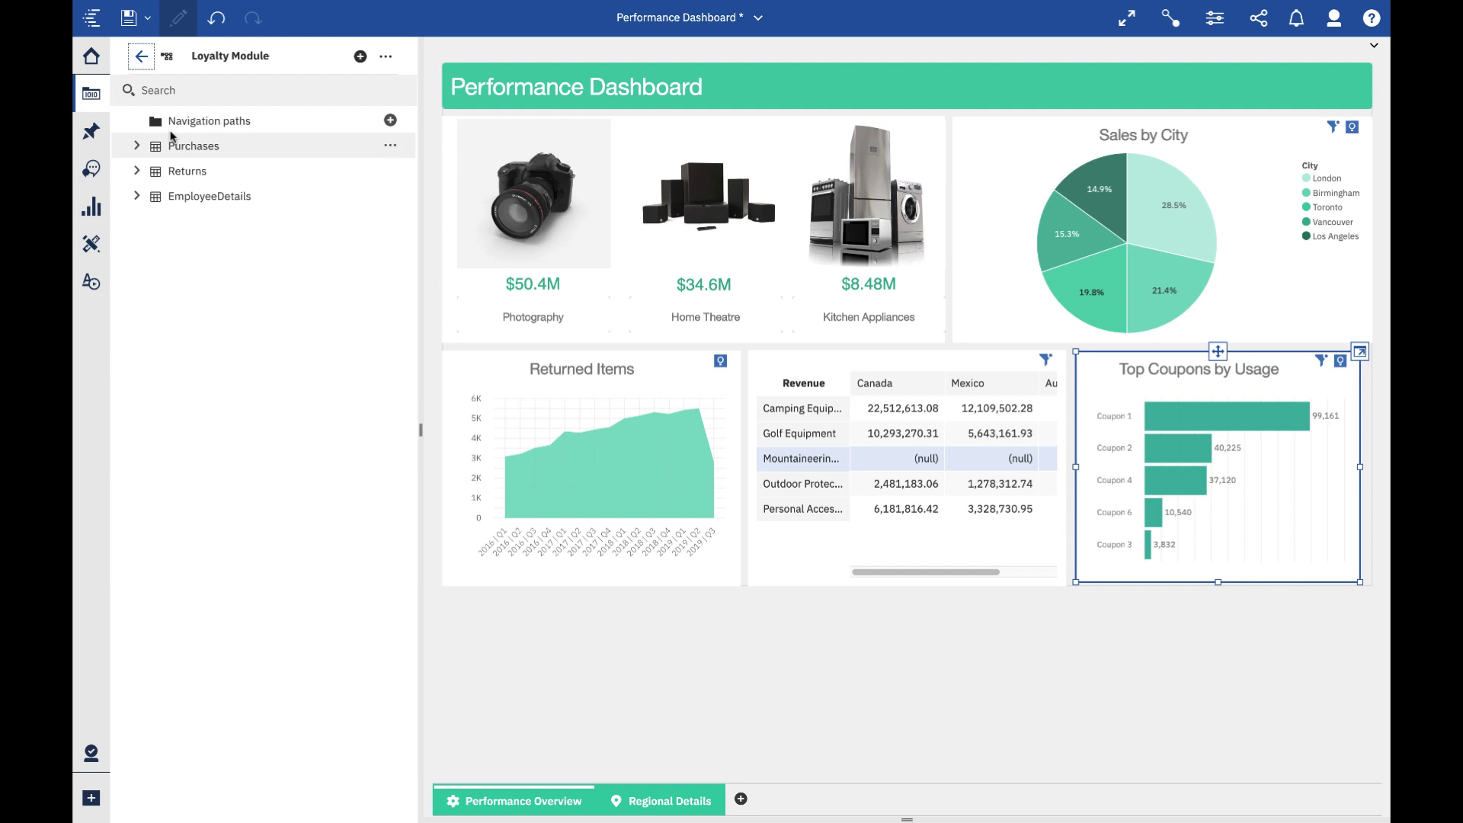
{"action": "left_click", "coordinate": [137, 146]}
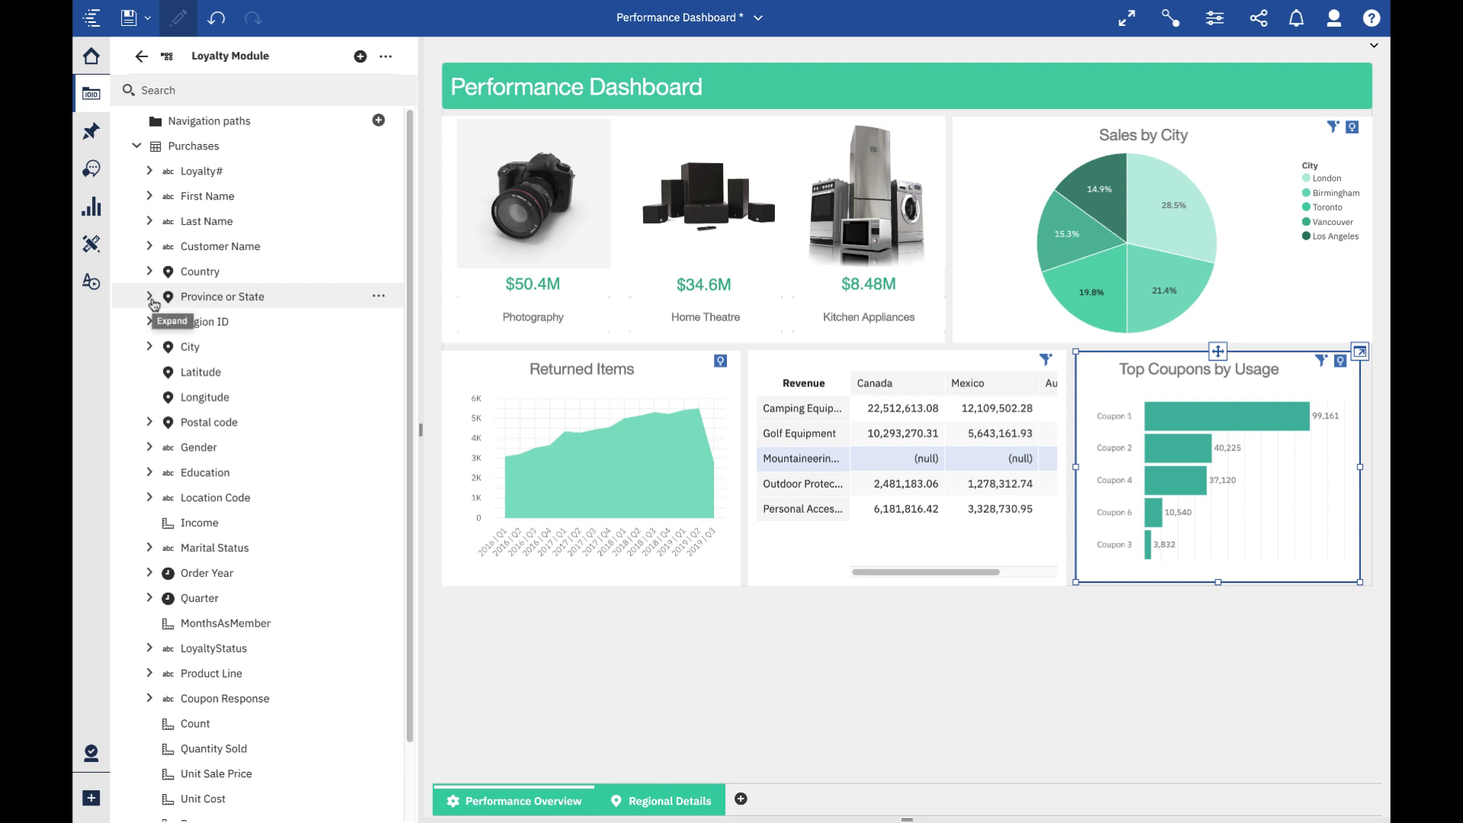
{"action": "left_click", "coordinate": [150, 272]}
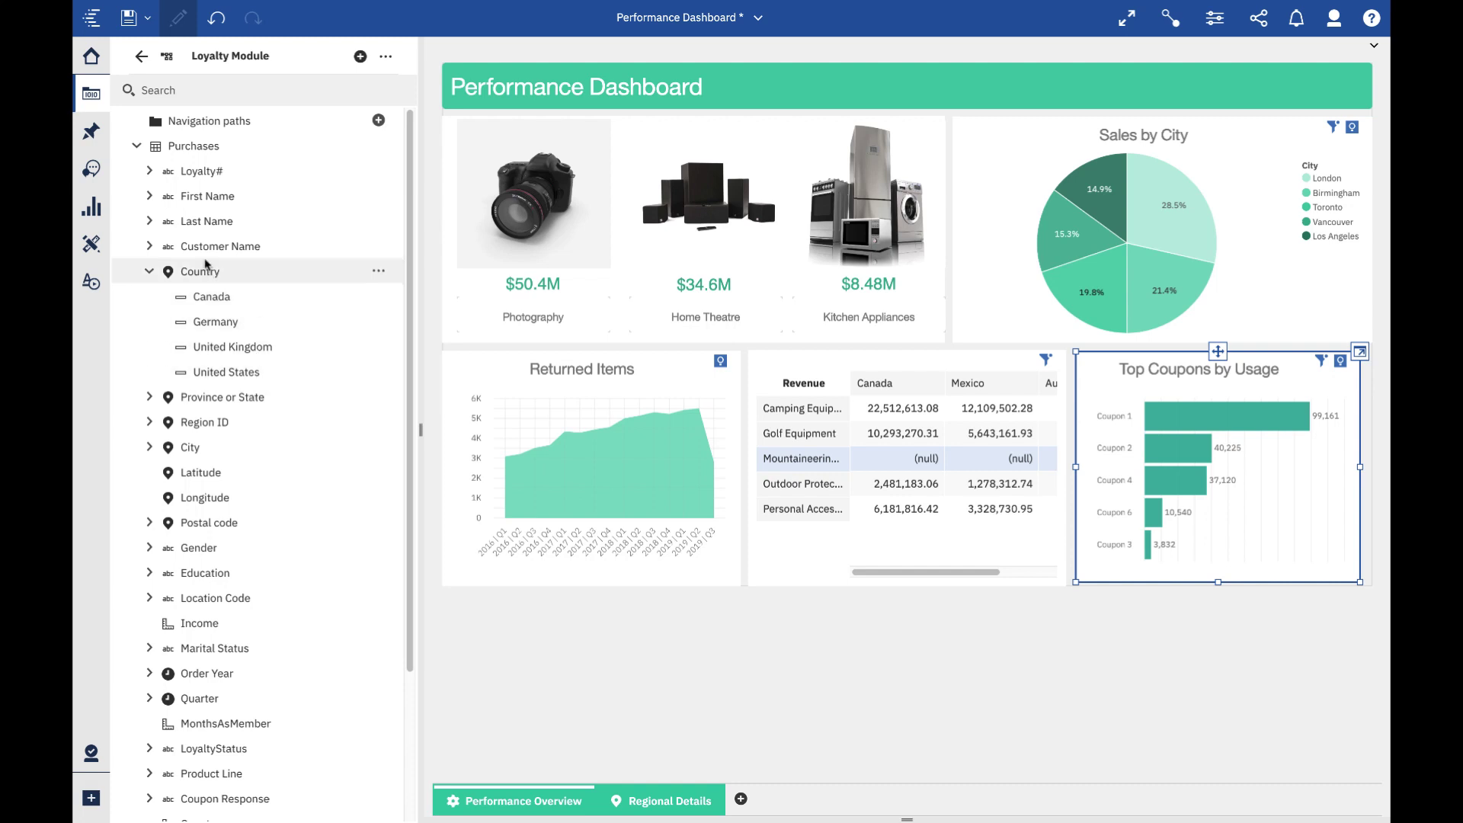
Expand First Name, load more of its members, then collapse the field.
{"action": "left_click", "coordinate": [148, 198]}
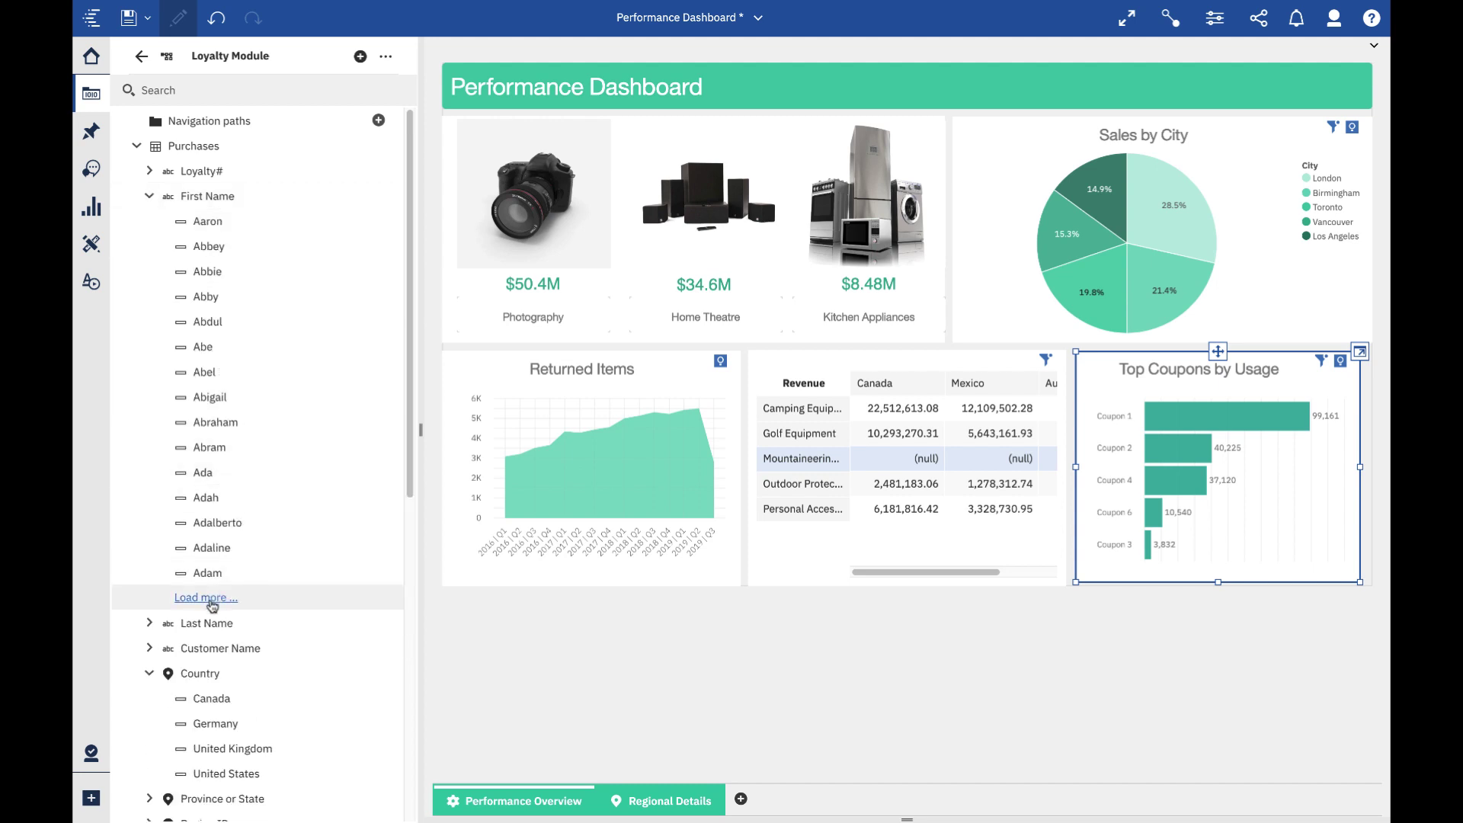
{"action": "left_click", "coordinate": [211, 600]}
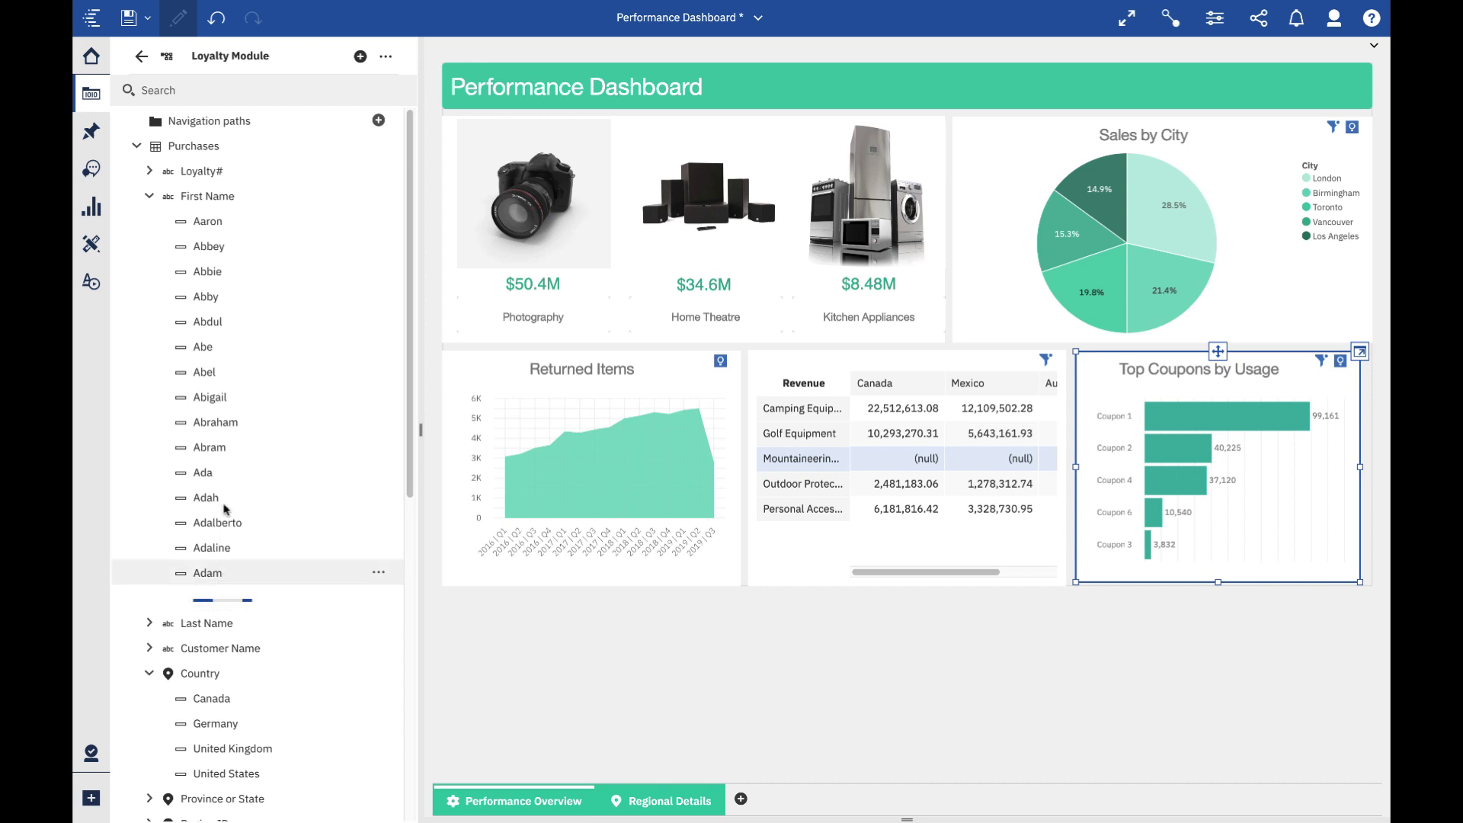
{"action": "scroll", "coordinate": [233, 419], "scroll_direction": "down", "scroll_amount": 3}
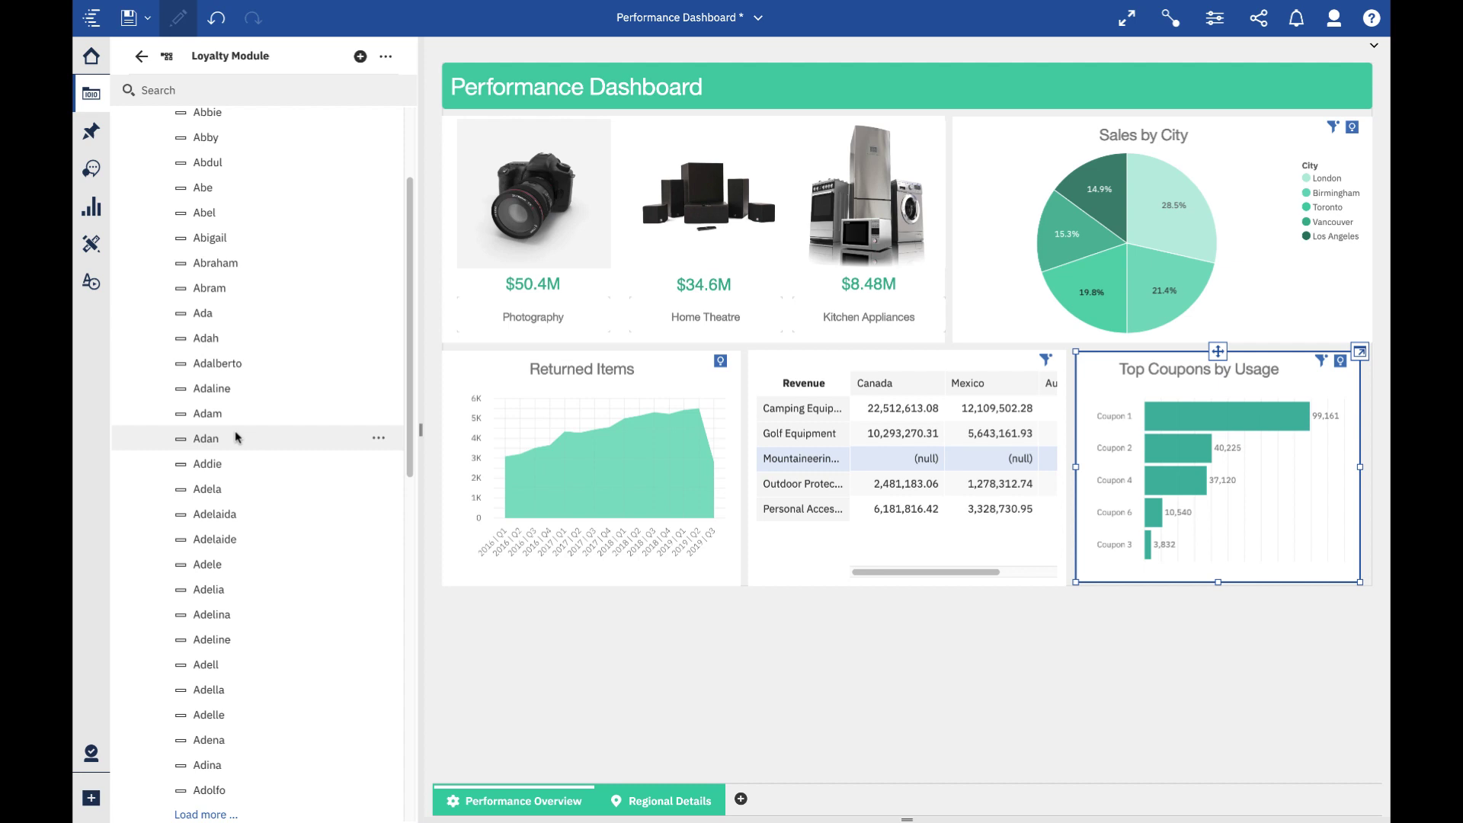
{"action": "scroll", "coordinate": [235, 436], "scroll_direction": "up", "scroll_amount": 3}
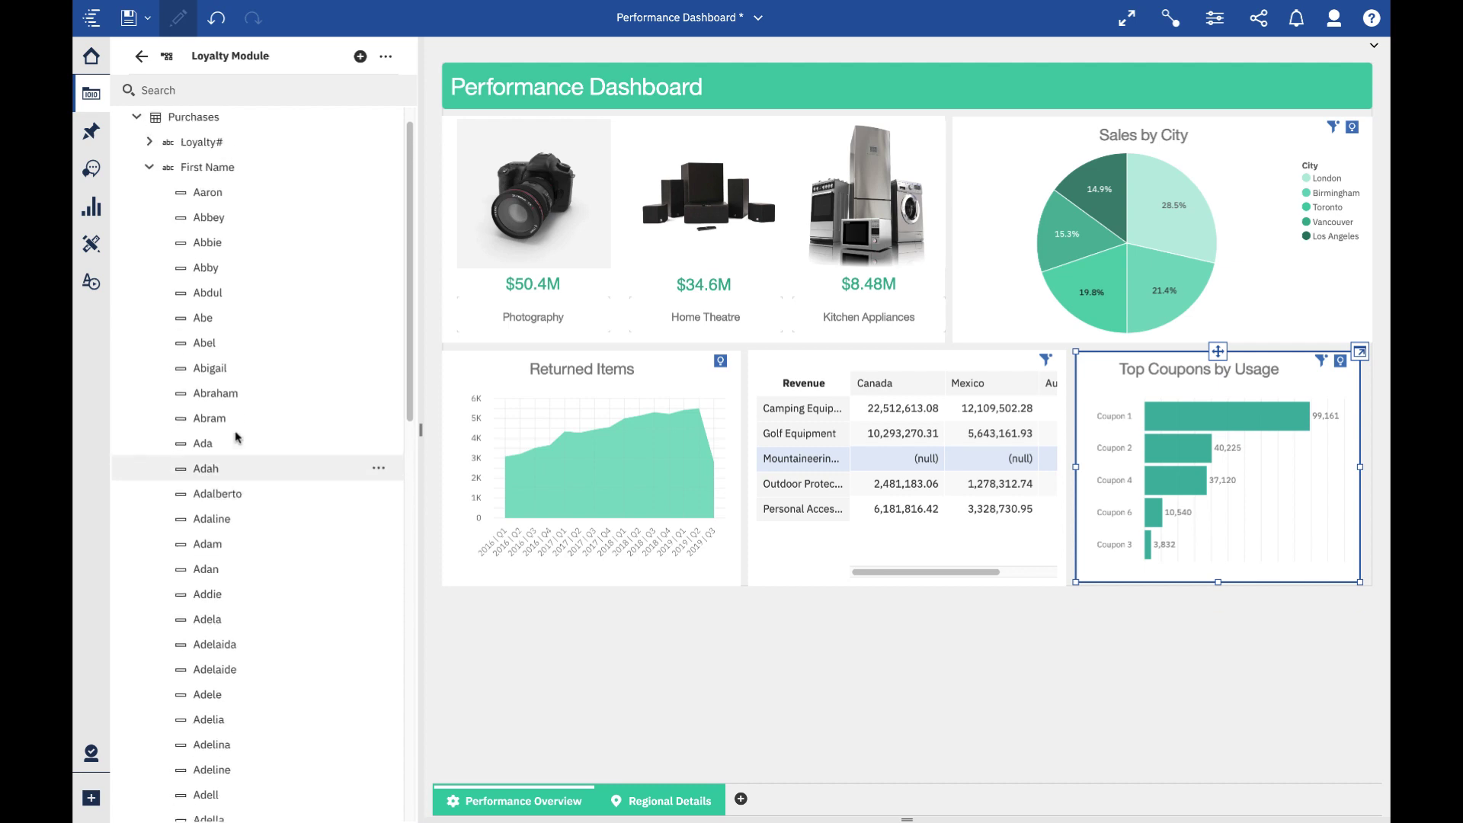
{"action": "left_click", "coordinate": [150, 197]}
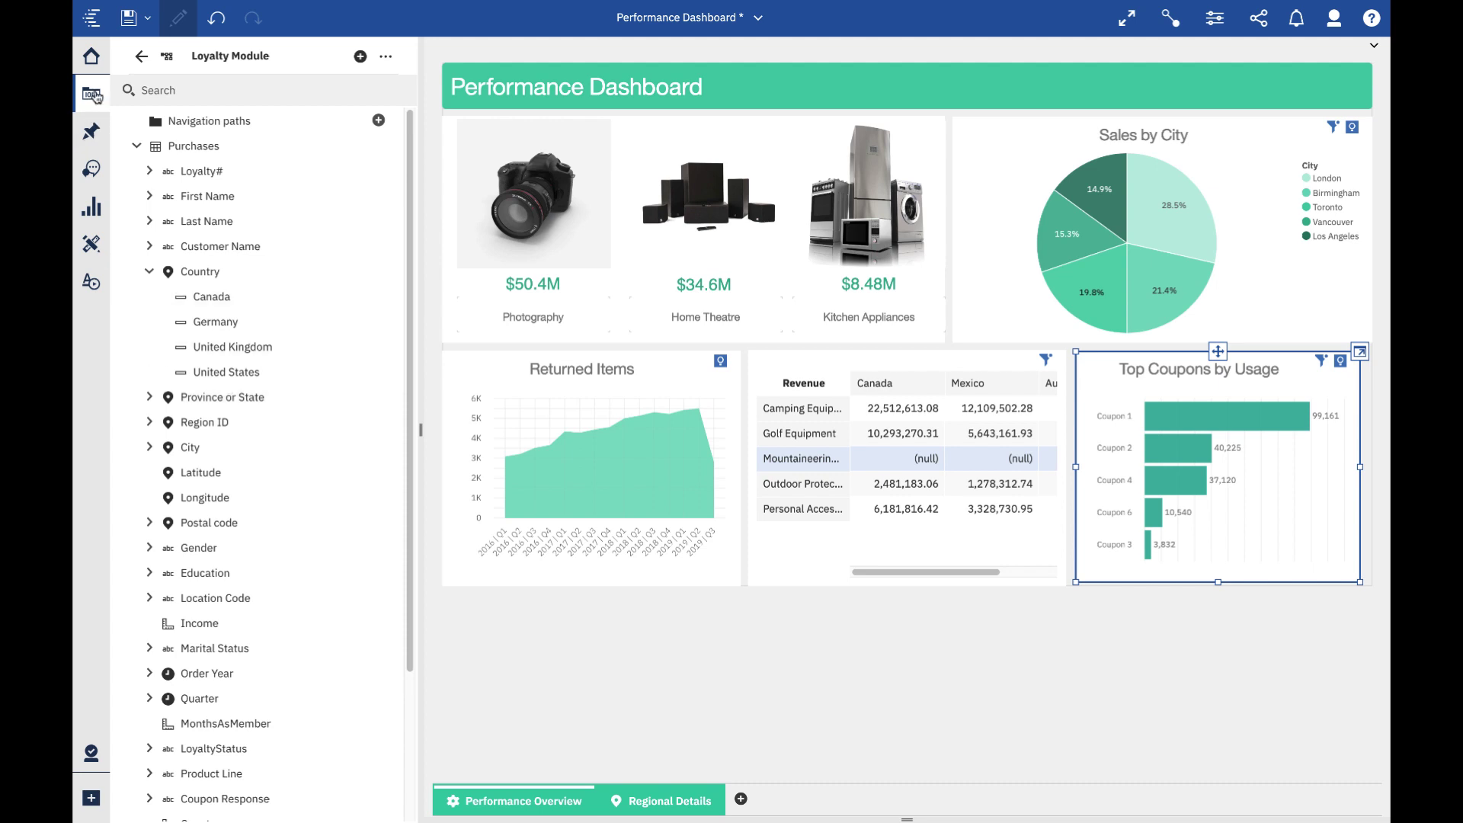
Close the data panel and hide the Mountaineering Equipment row in the revenue crosstab.
{"action": "left_click", "coordinate": [112, 99]}
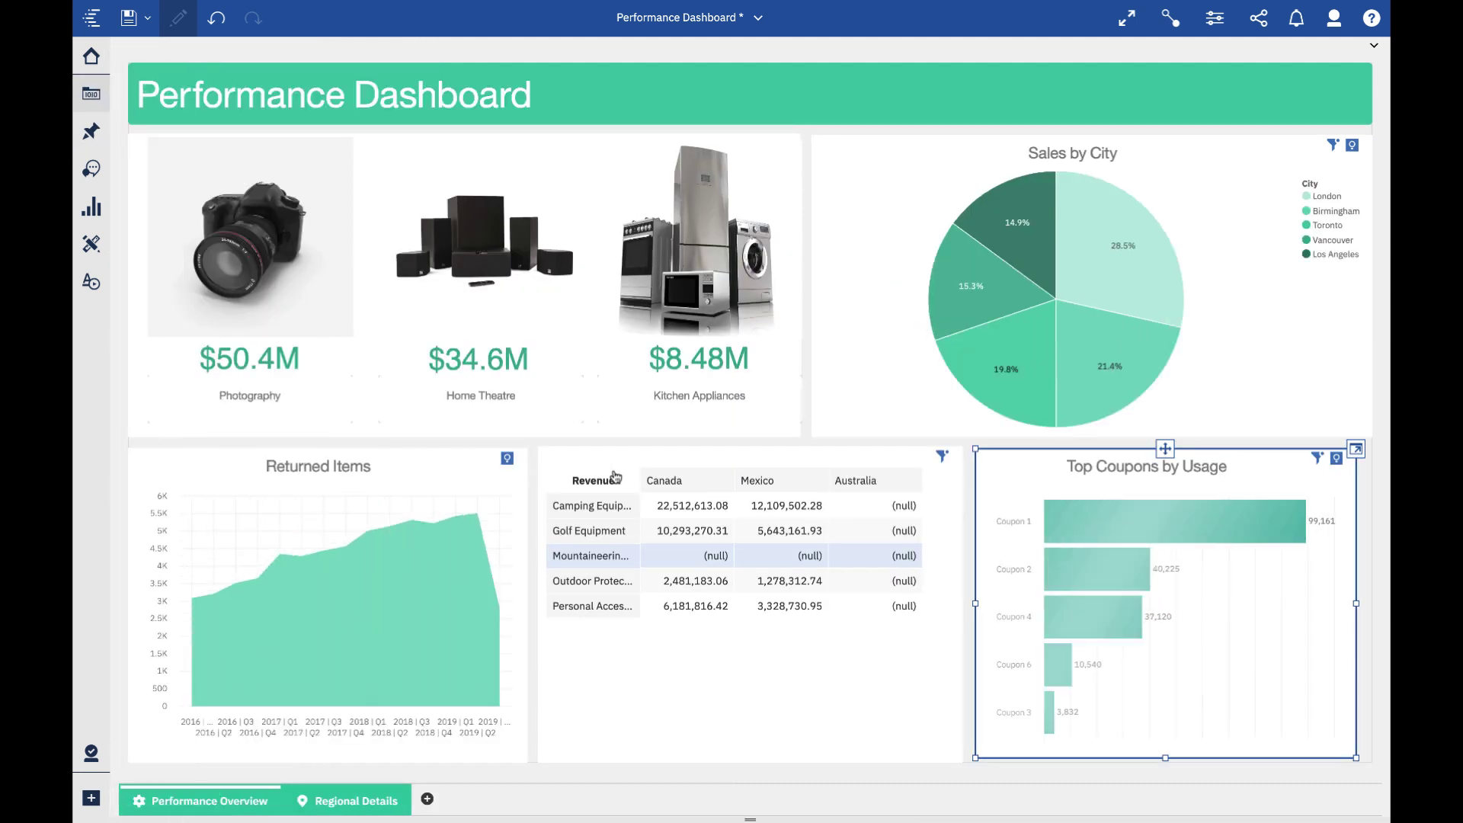
{"action": "left_click", "coordinate": [614, 558]}
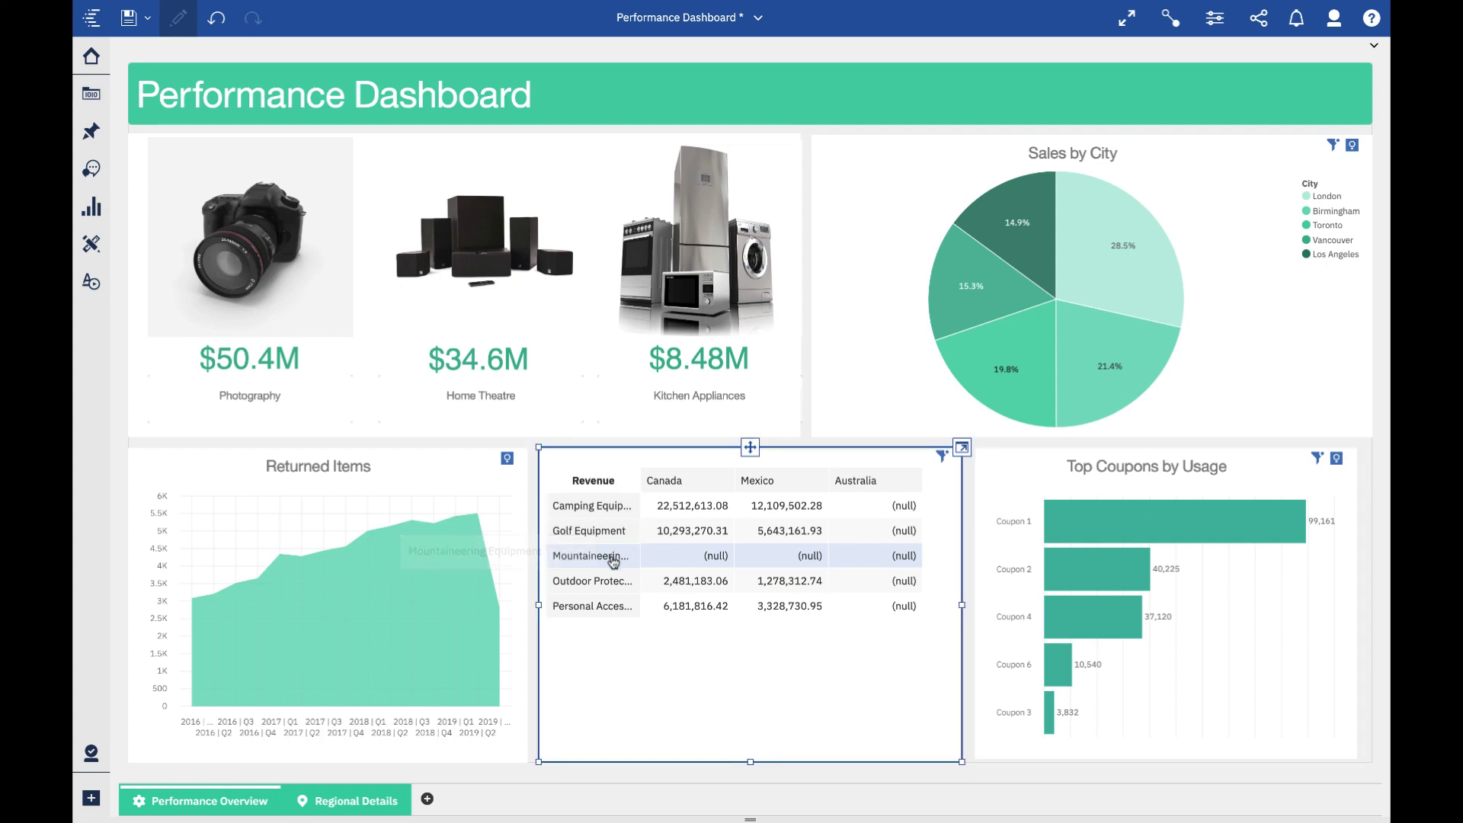
{"action": "left_click", "coordinate": [615, 558]}
{"action": "left_click", "coordinate": [614, 562]}
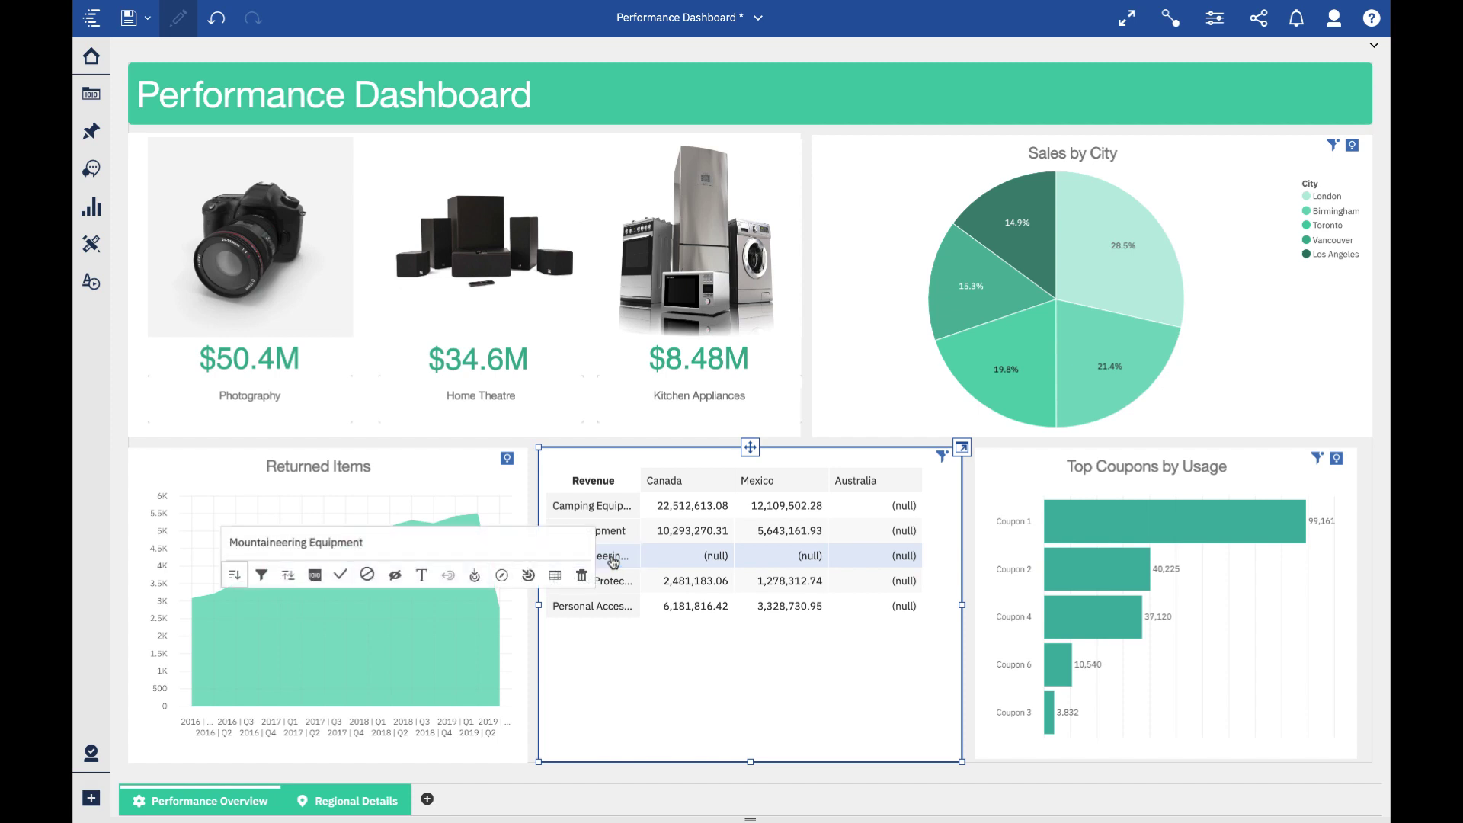
{"action": "left_click", "coordinate": [395, 581]}
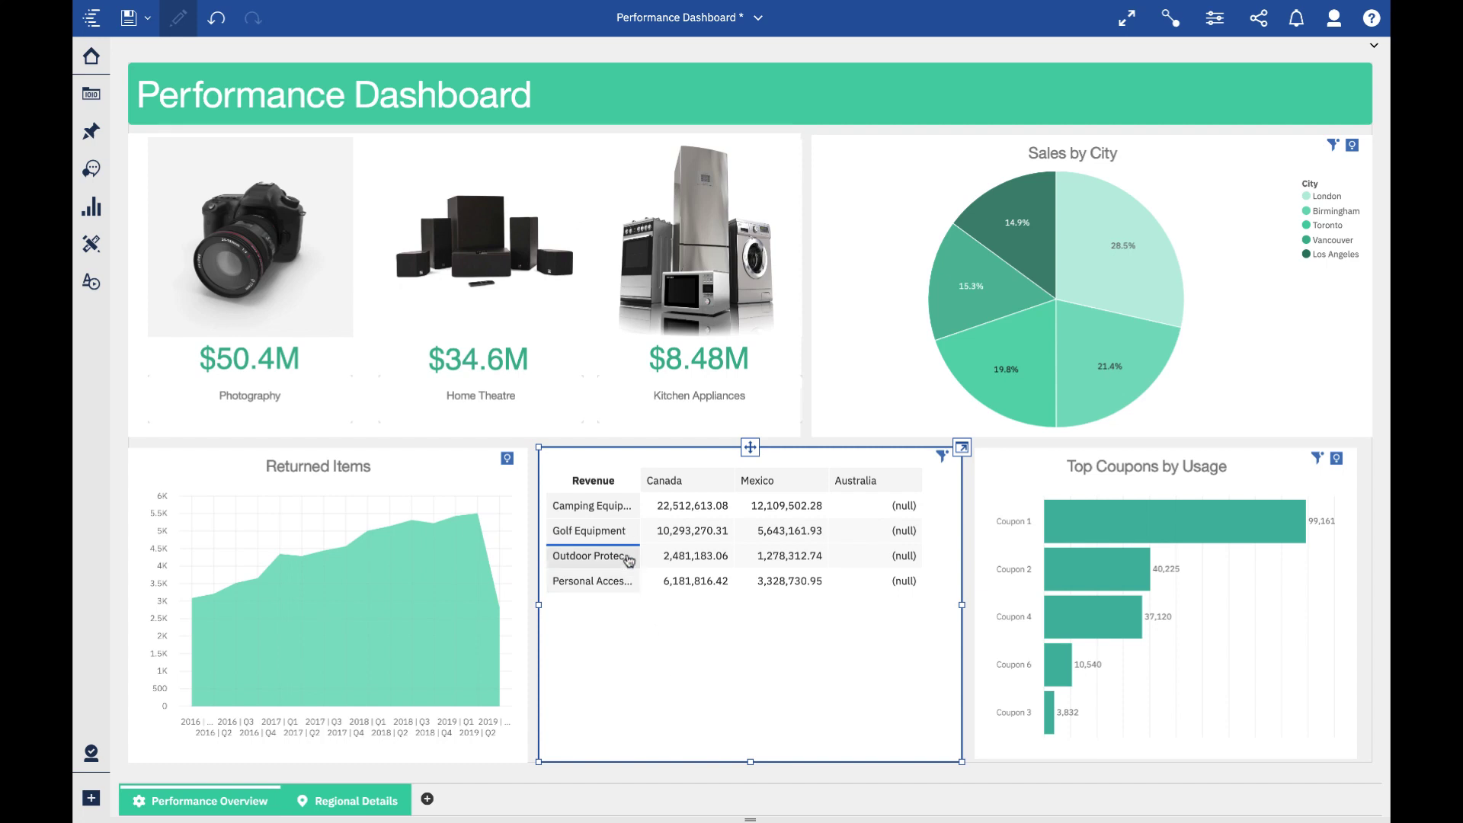
Restore the Mountaineering Equipment row below Golf Equipment.
{"action": "left_click_drag", "start_coordinate": [624, 549], "coordinate": [625, 547]}
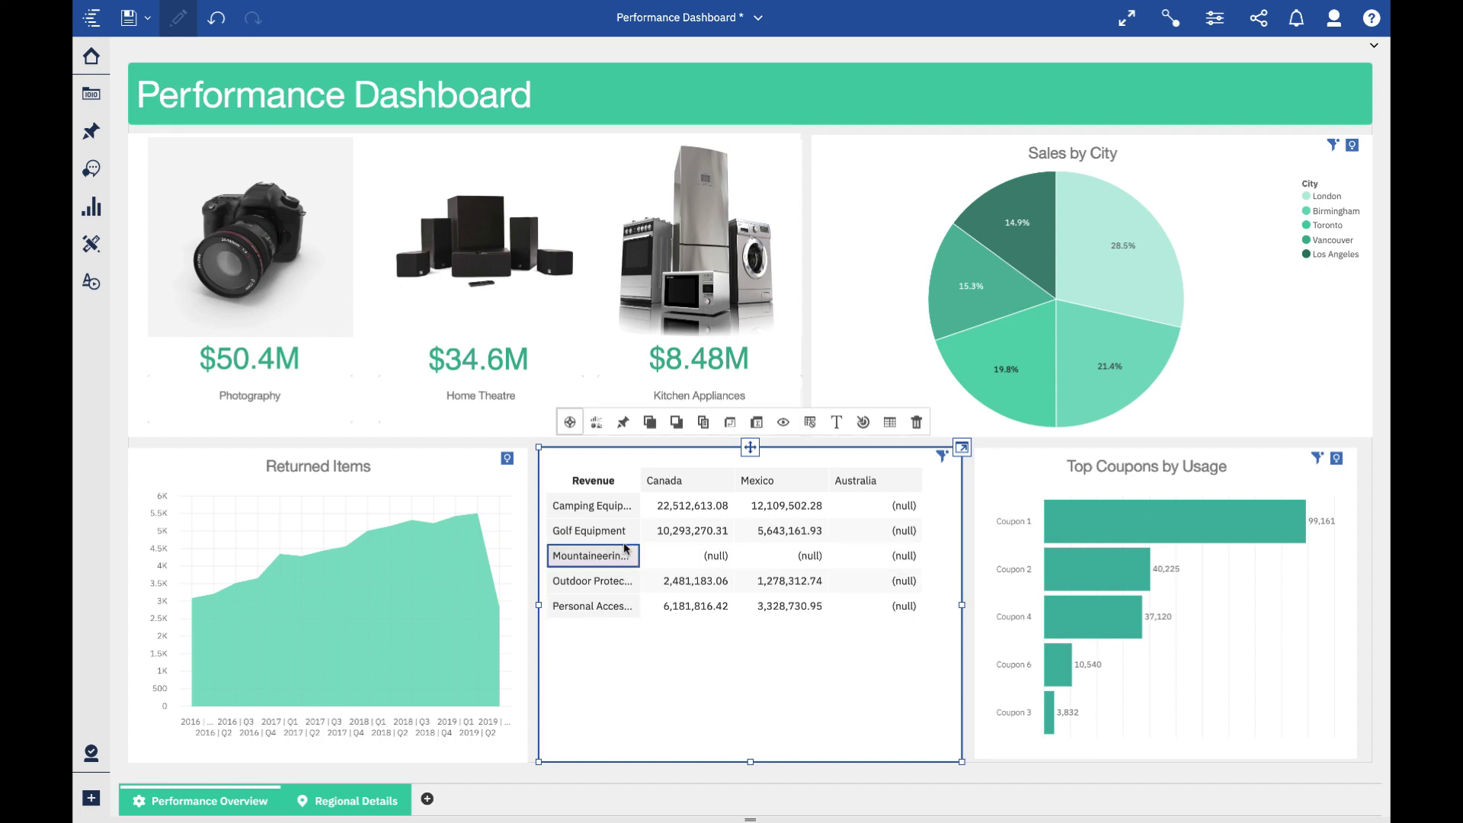
{"action": "left_click_drag", "start_coordinate": [857, 480], "coordinate": [787, 451]}
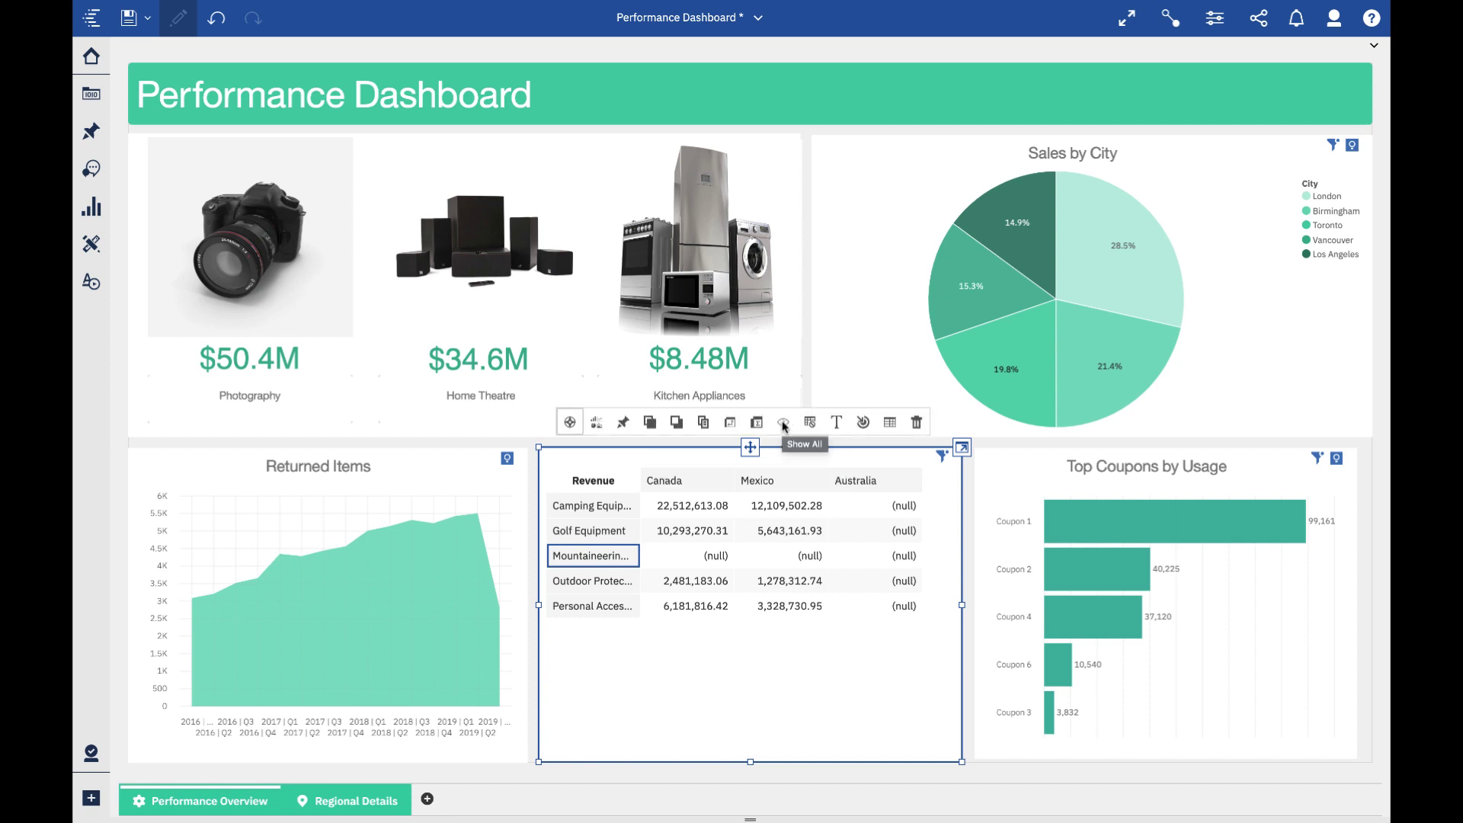
{"action": "left_click", "coordinate": [832, 684]}
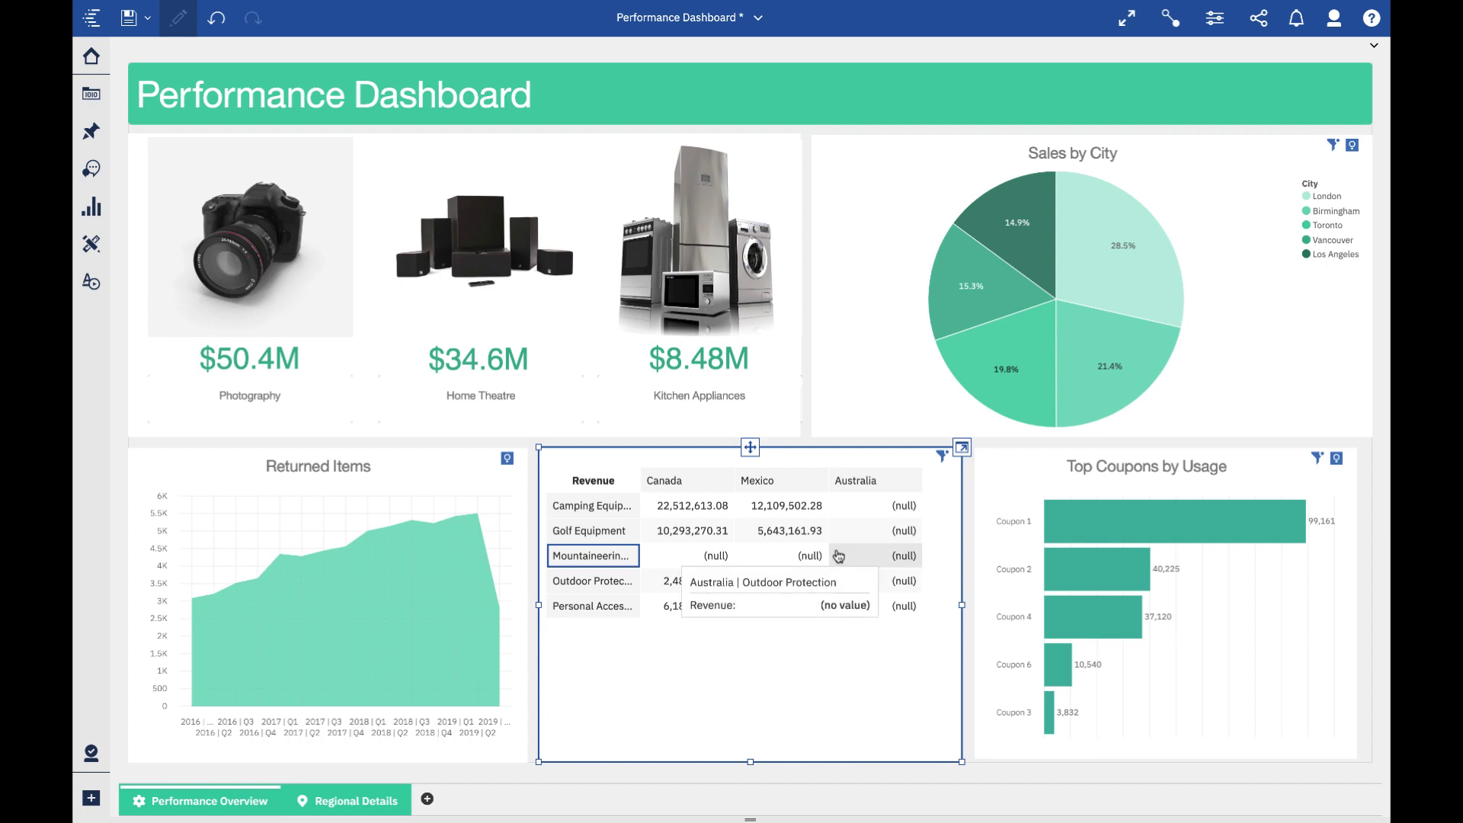
Give the crosstab's (null) cells custom missing-value text, then undo the change.
{"action": "left_click", "coordinate": [803, 562]}
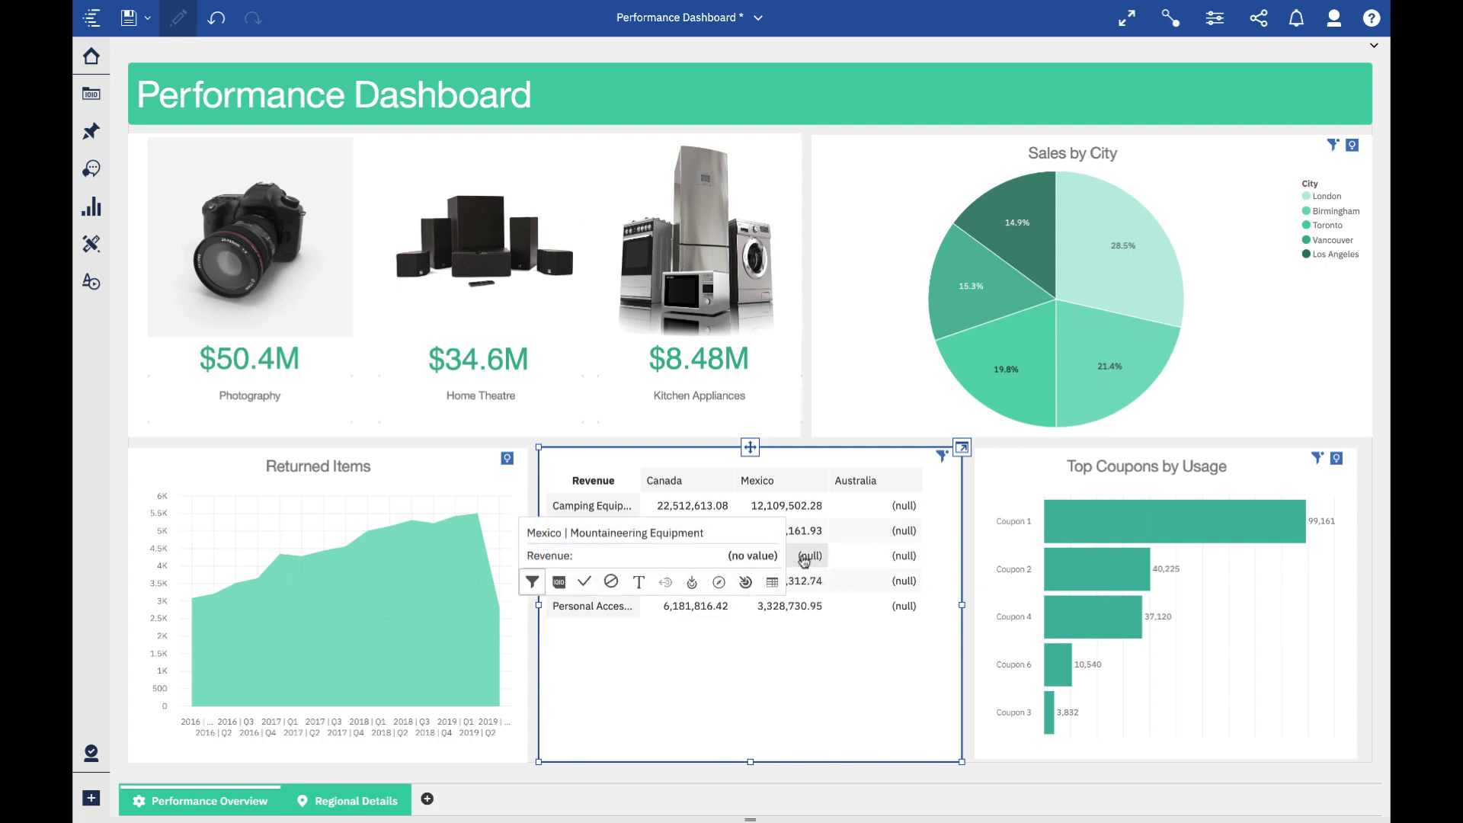
{"action": "left_click", "coordinate": [558, 582]}
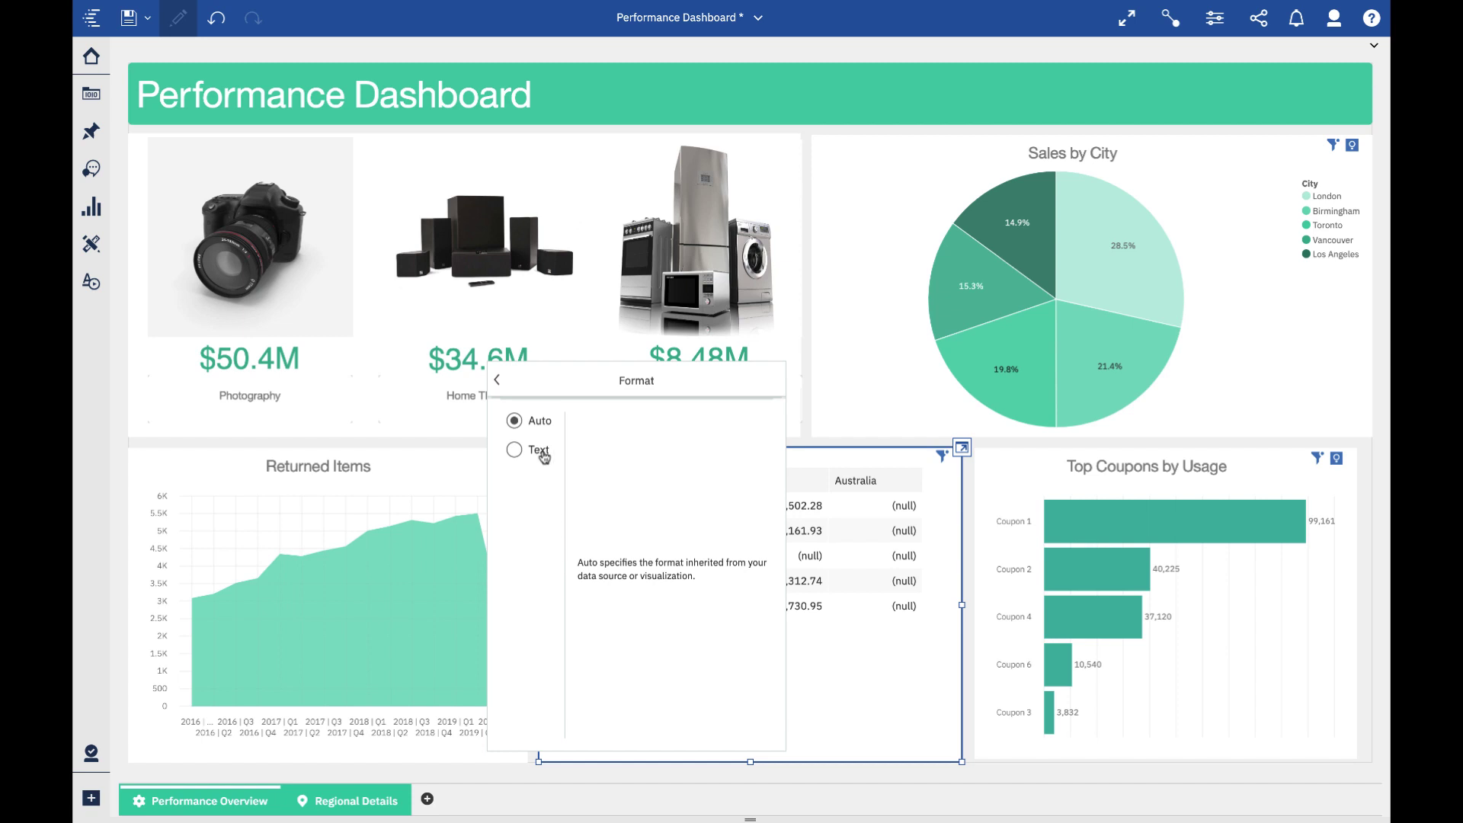
{"action": "left_click", "coordinate": [541, 452]}
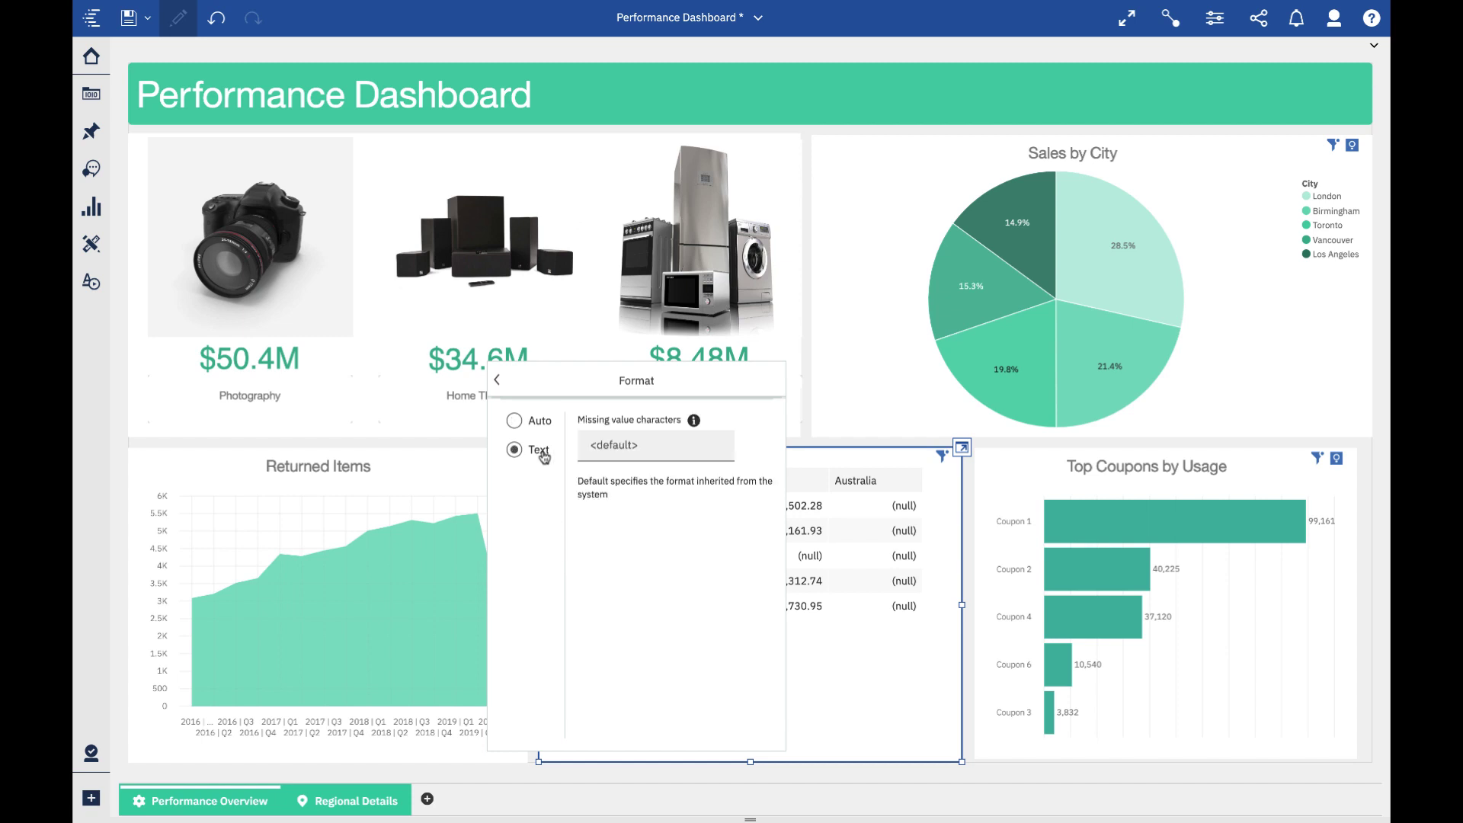
{"action": "left_click", "coordinate": [653, 450]}
{"action": "type", "text": "Matt"}
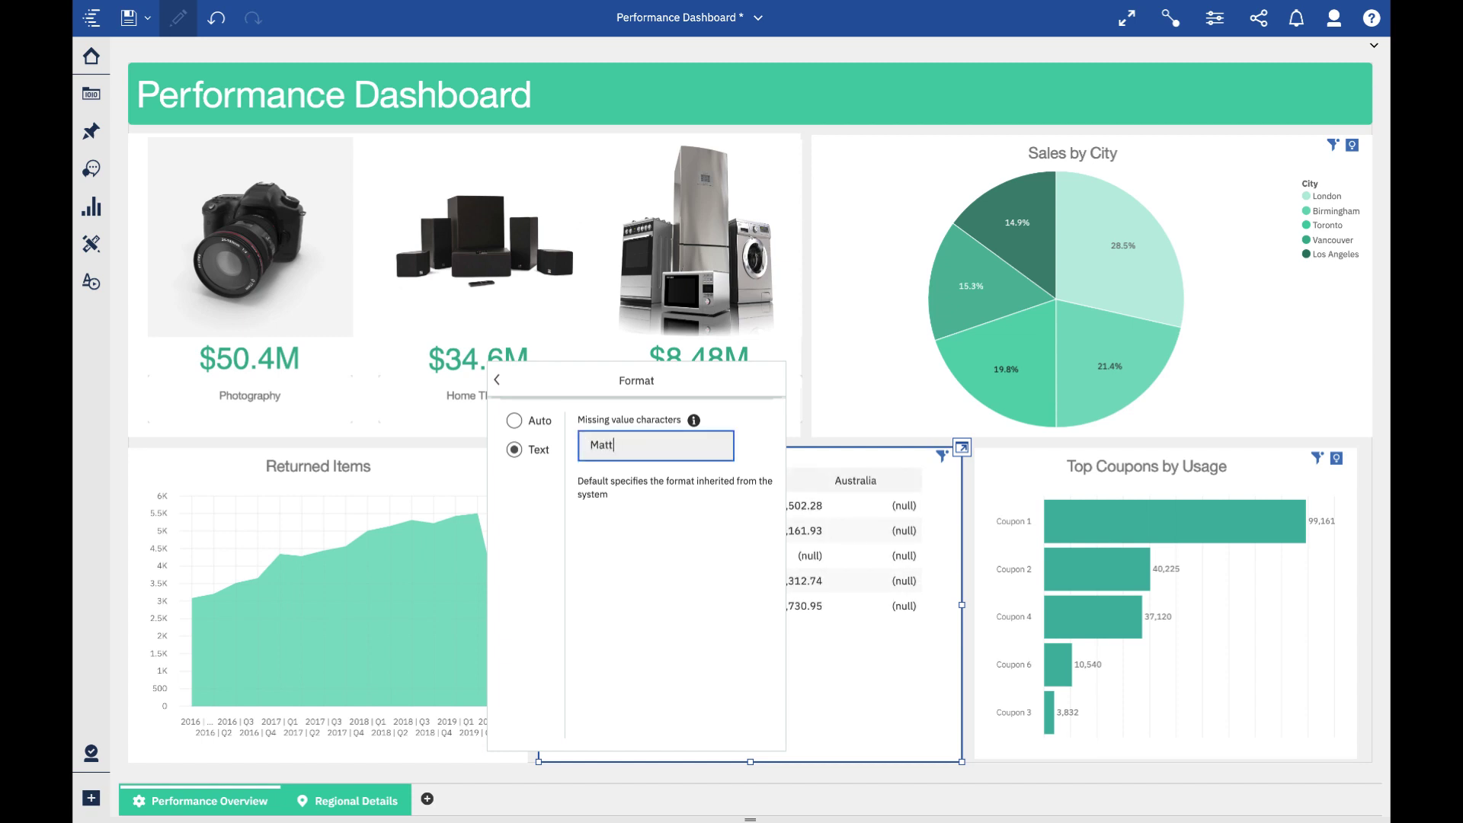
{"action": "type", "text": "'sValue"}
{"action": "left_click", "coordinate": [860, 661]}
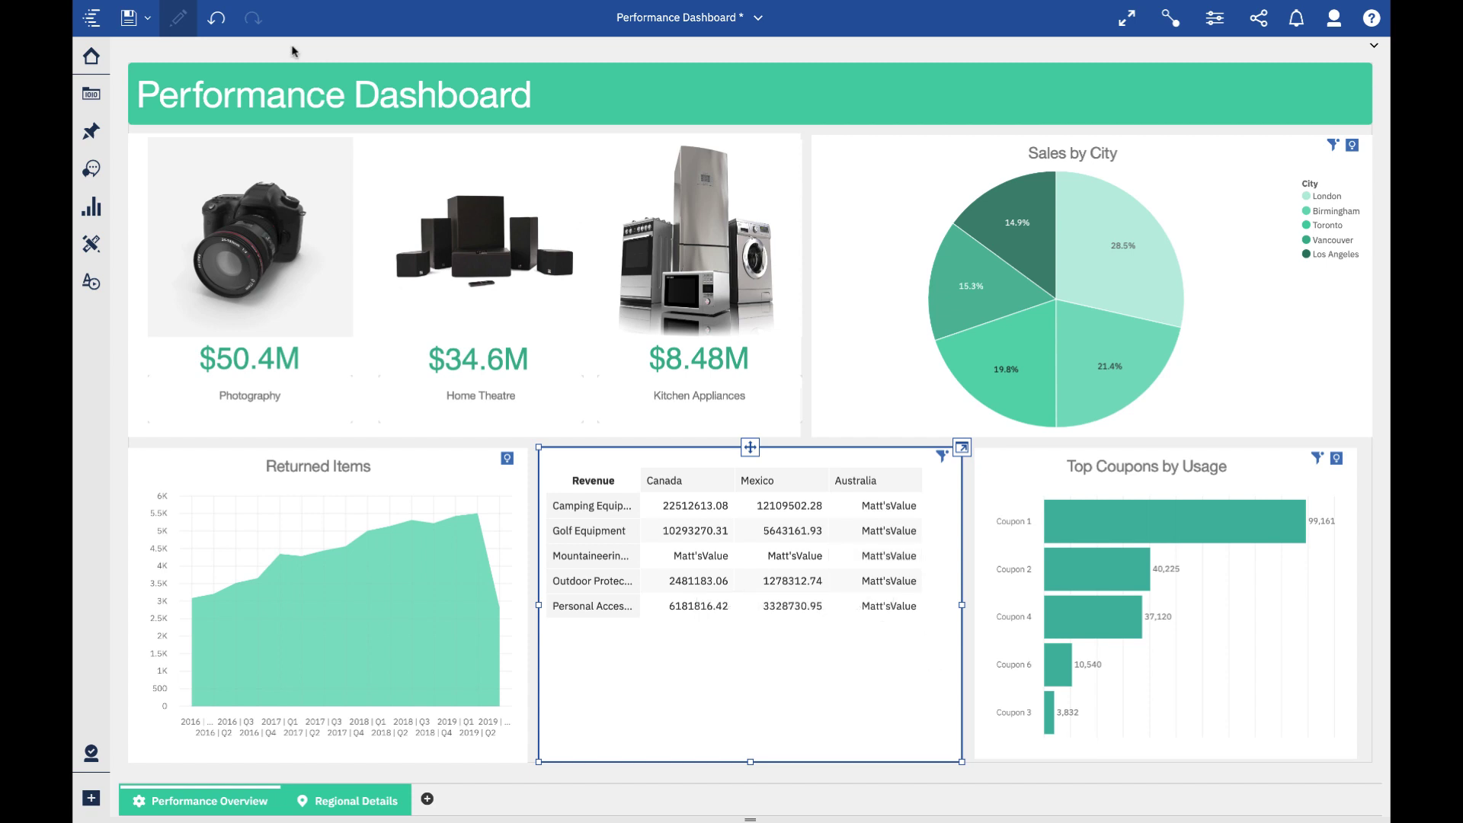
{"action": "left_click", "coordinate": [221, 22]}
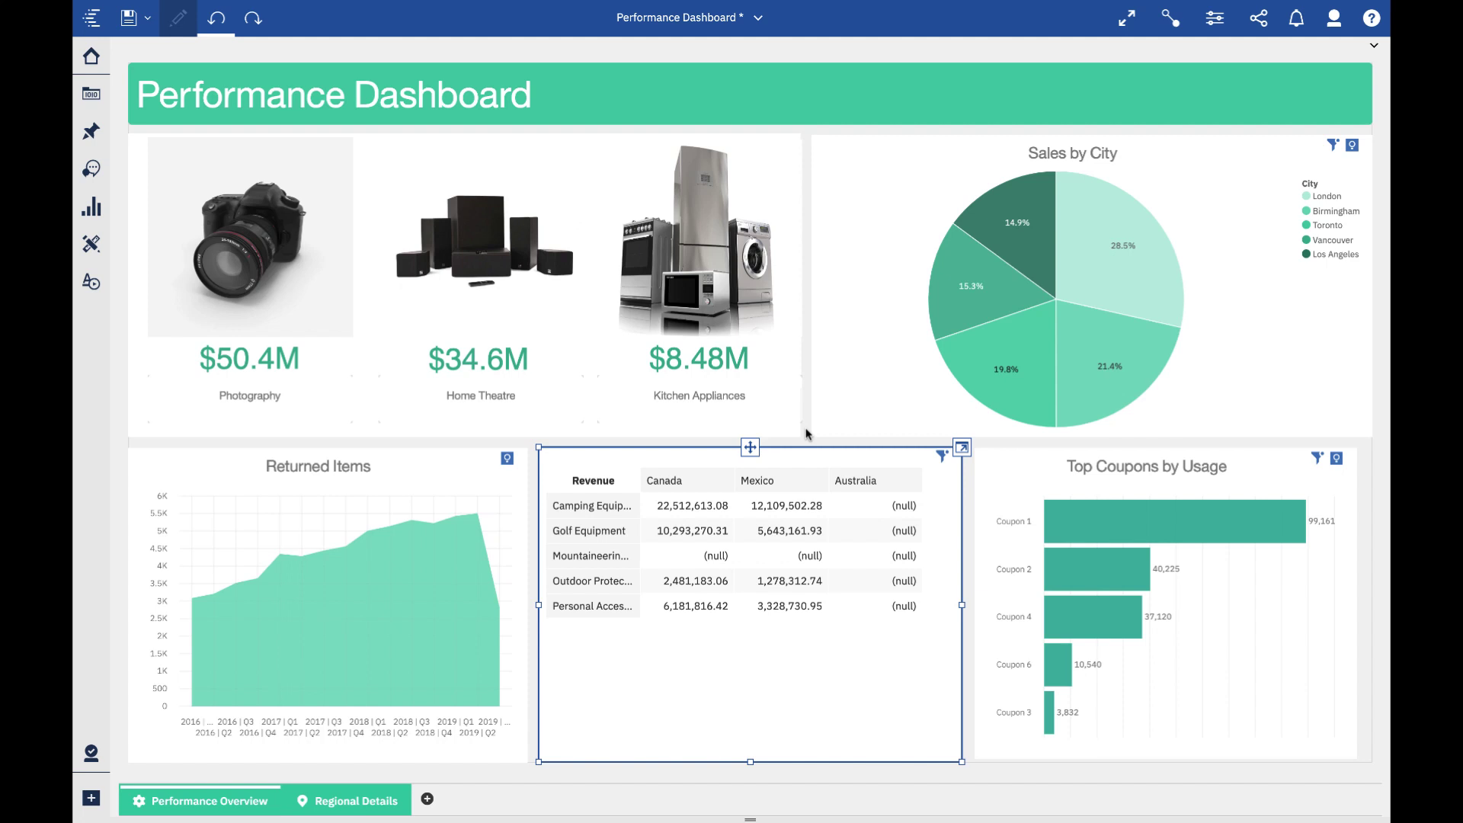
{"action": "key", "text": "ctrl+shift+i"}
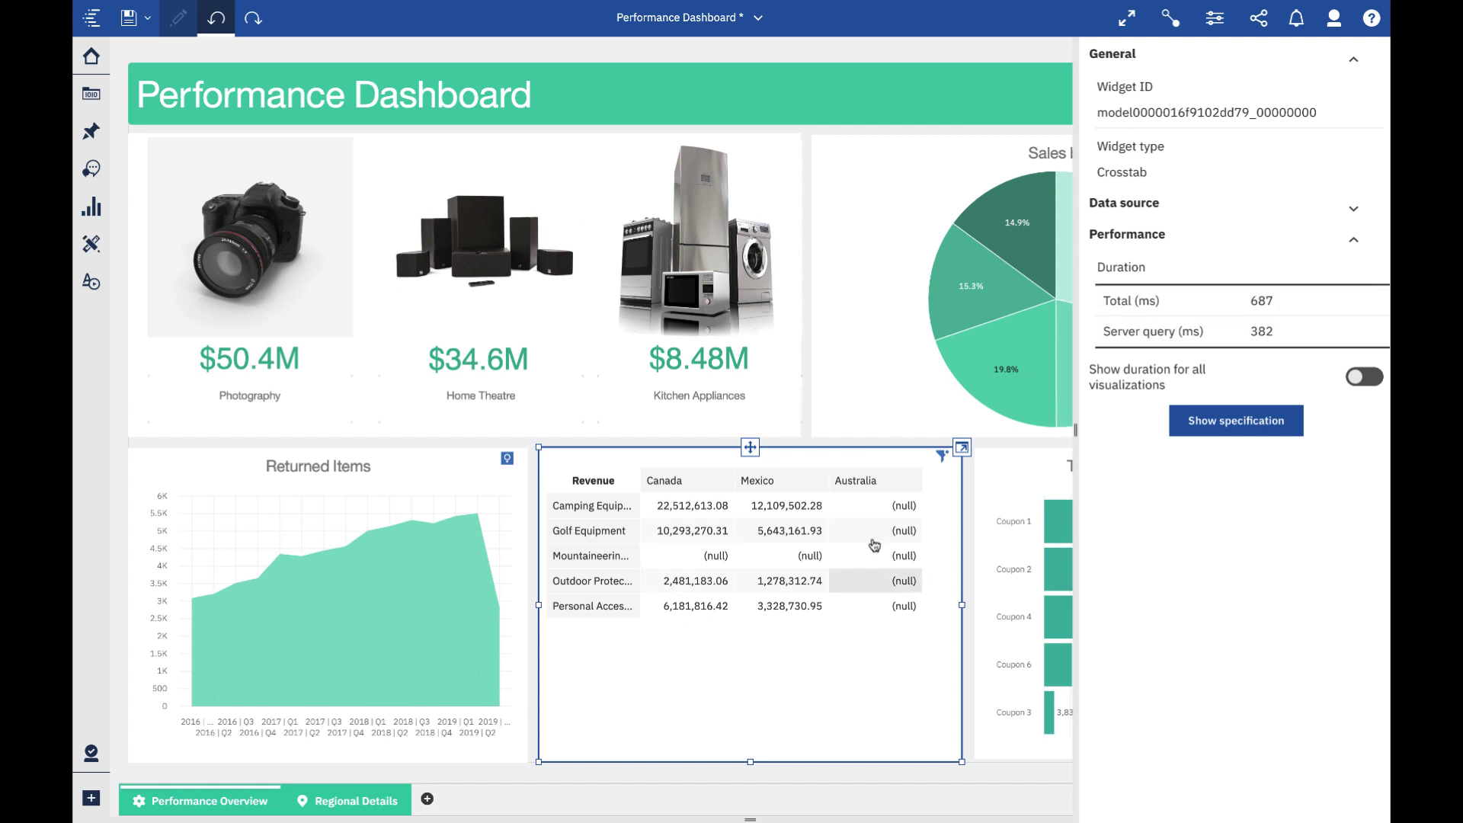
{"action": "mouse_move", "coordinate": [868, 499]}
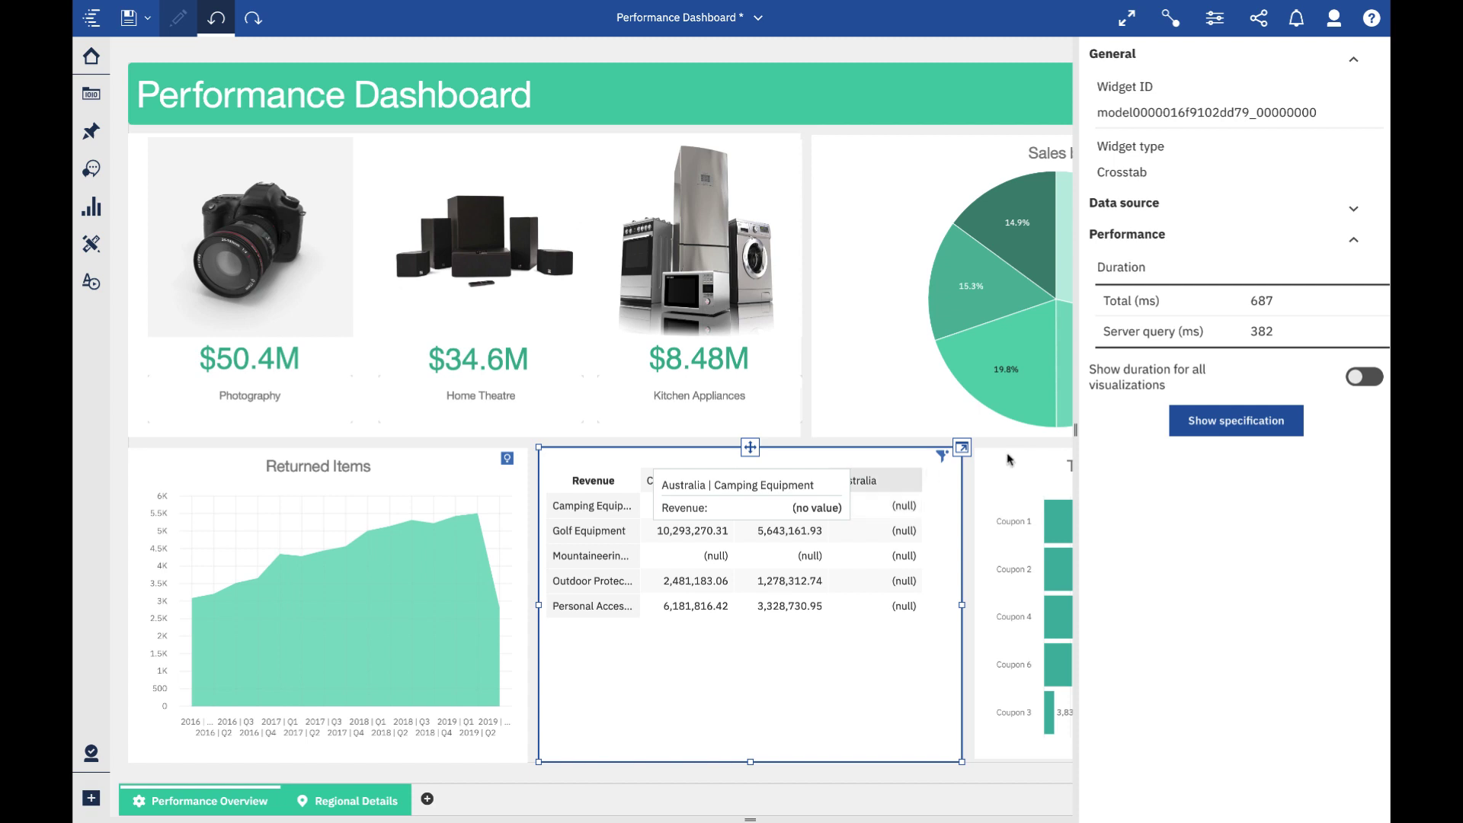
{"action": "left_click", "coordinate": [1155, 204]}
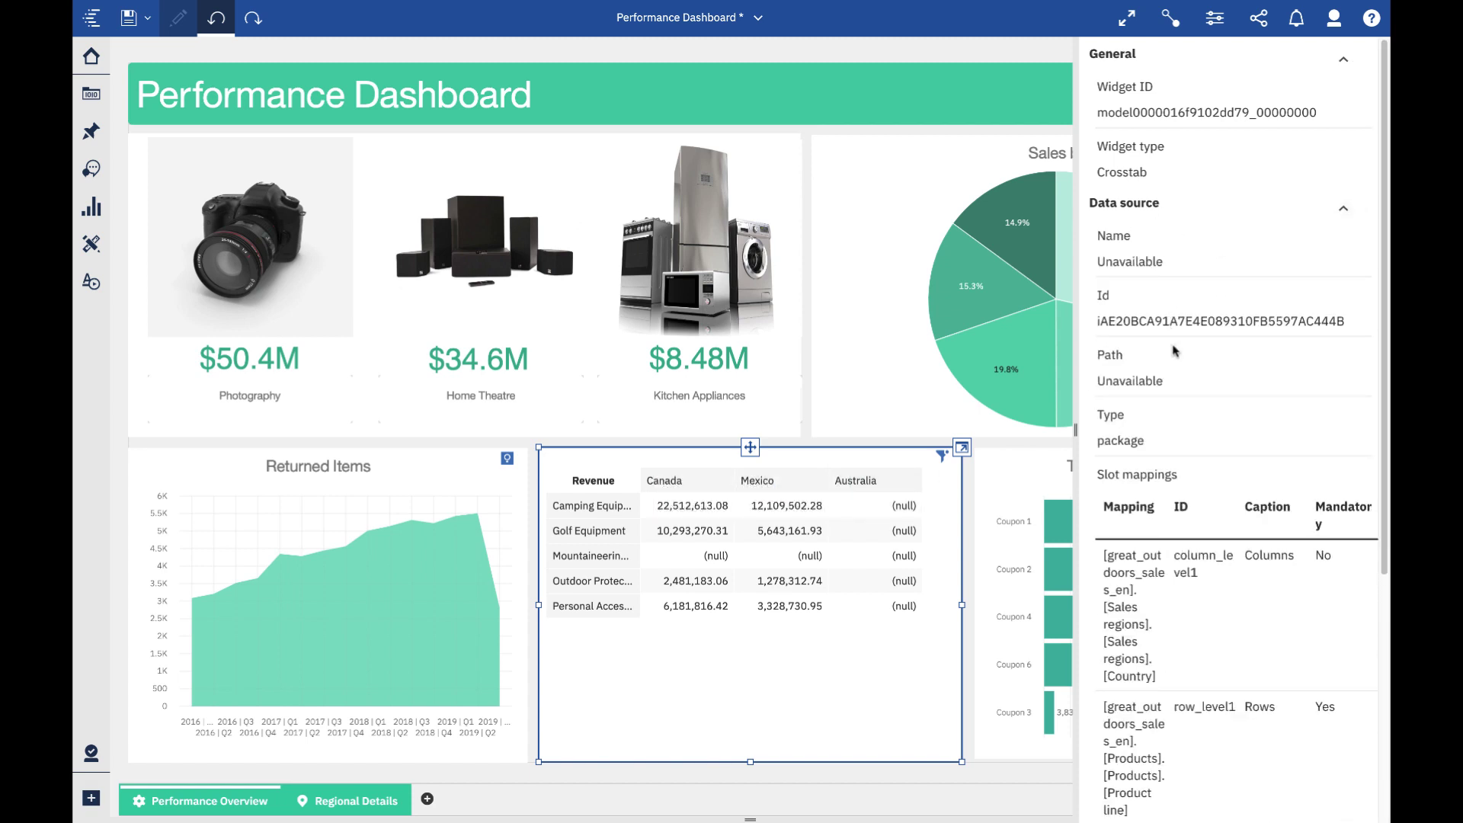
{"action": "scroll", "coordinate": [1174, 349], "scroll_direction": "down", "scroll_amount": 3}
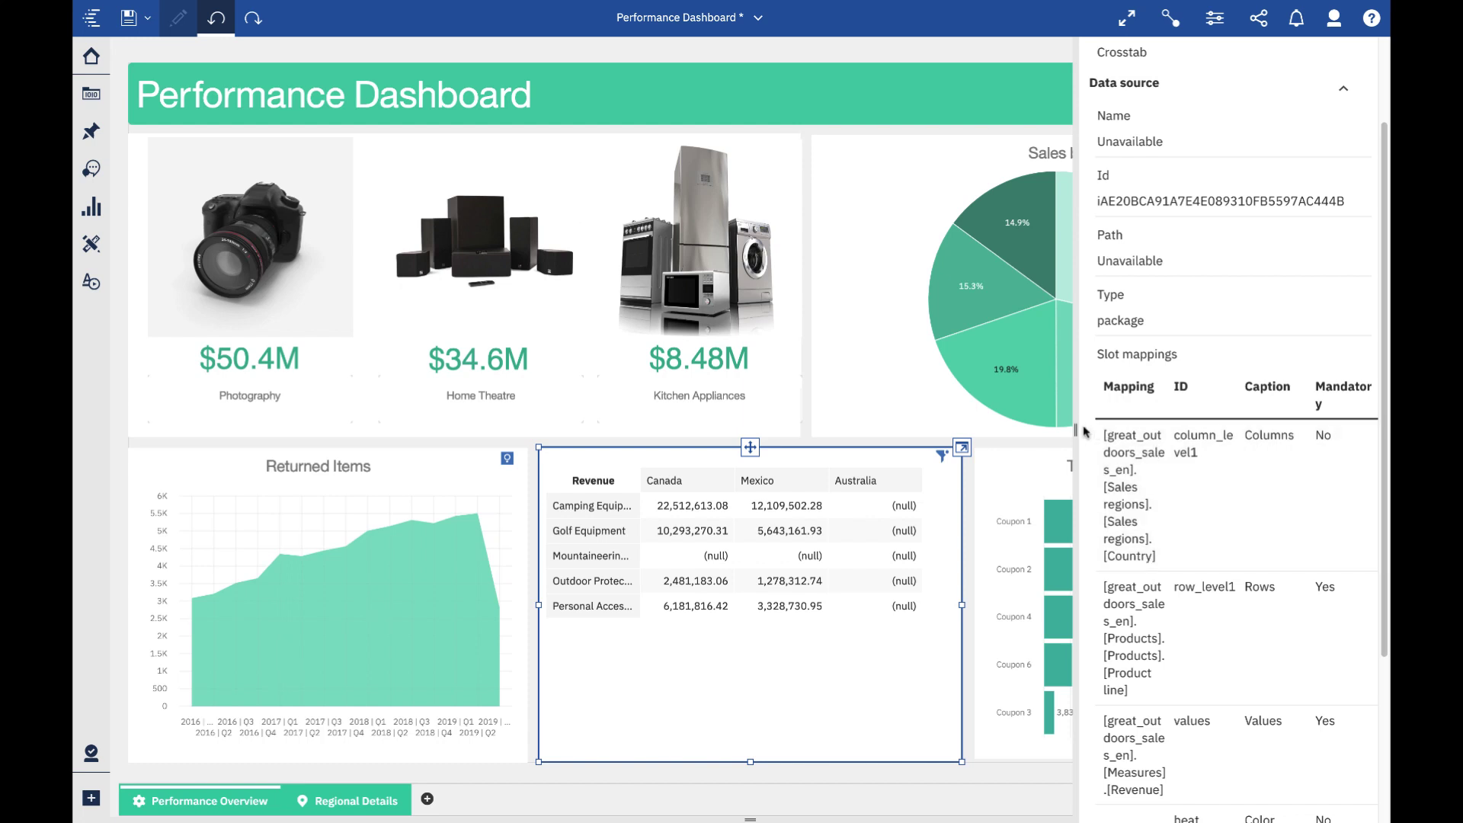
{"action": "left_click_drag", "start_coordinate": [1075, 429], "coordinate": [686, 466]}
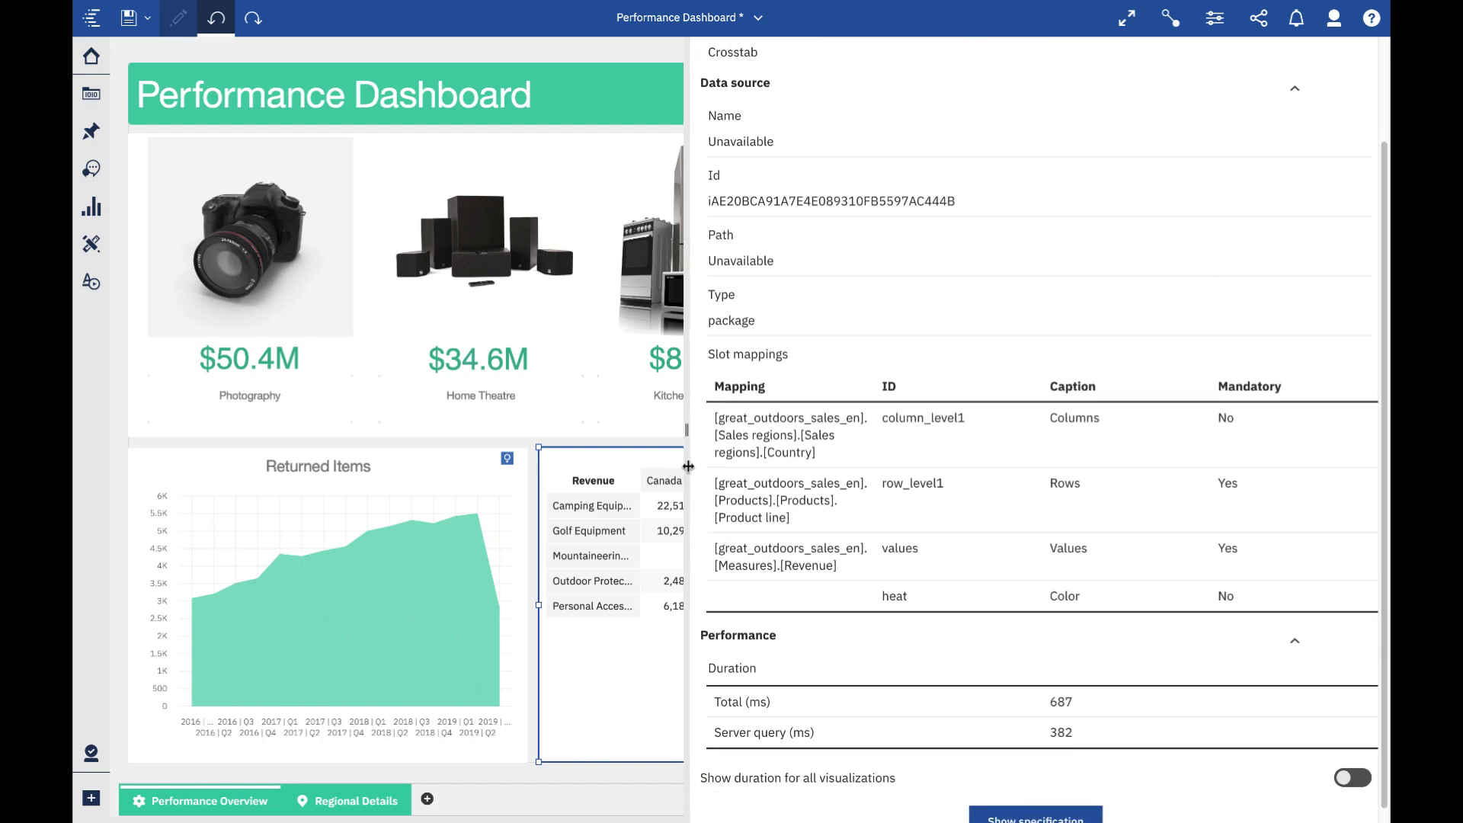
{"action": "scroll", "coordinate": [936, 455], "scroll_direction": "up", "scroll_amount": 3}
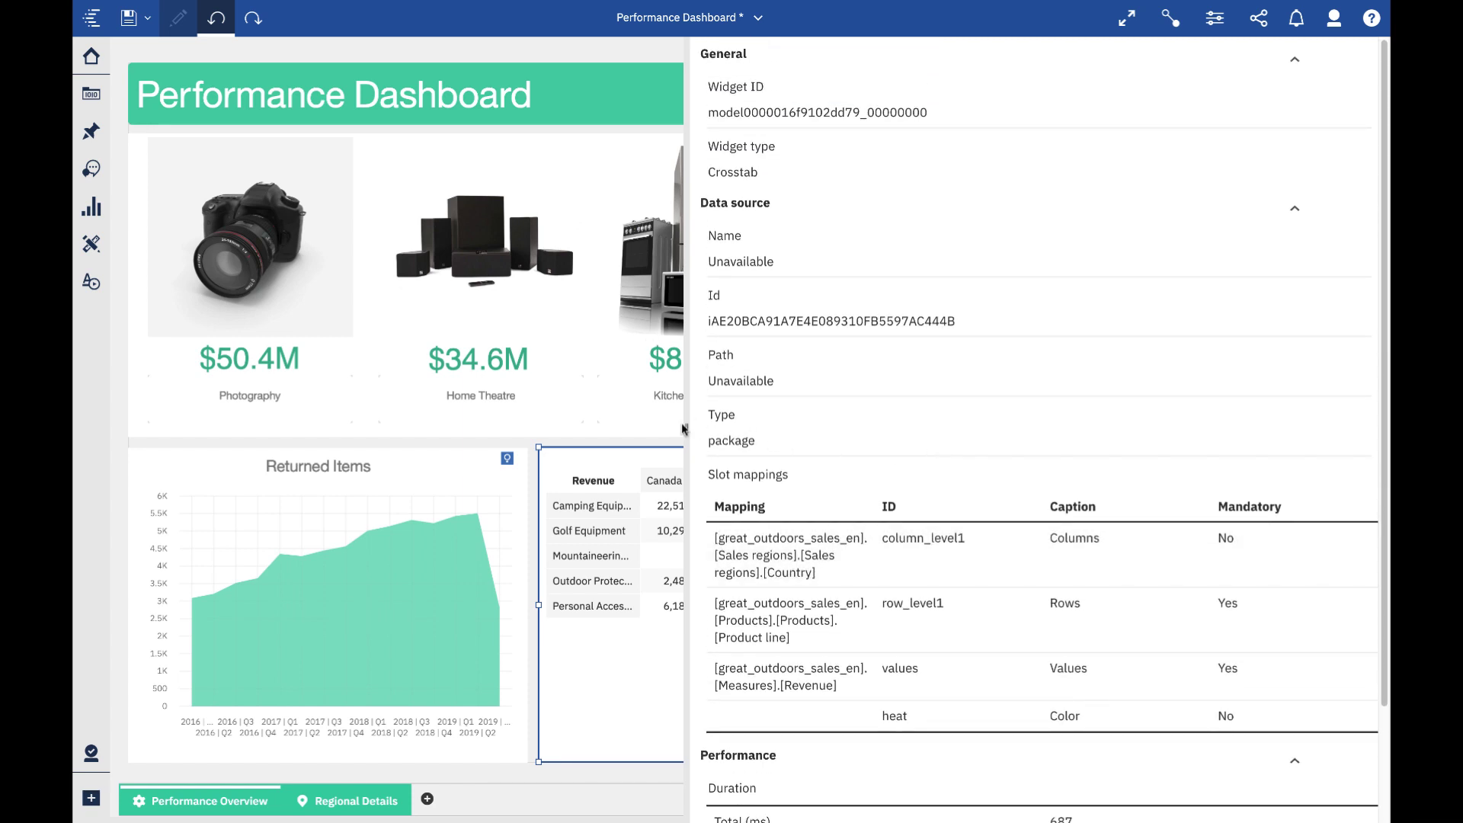
{"action": "left_click_drag", "start_coordinate": [1007, 433], "coordinate": [1079, 432]}
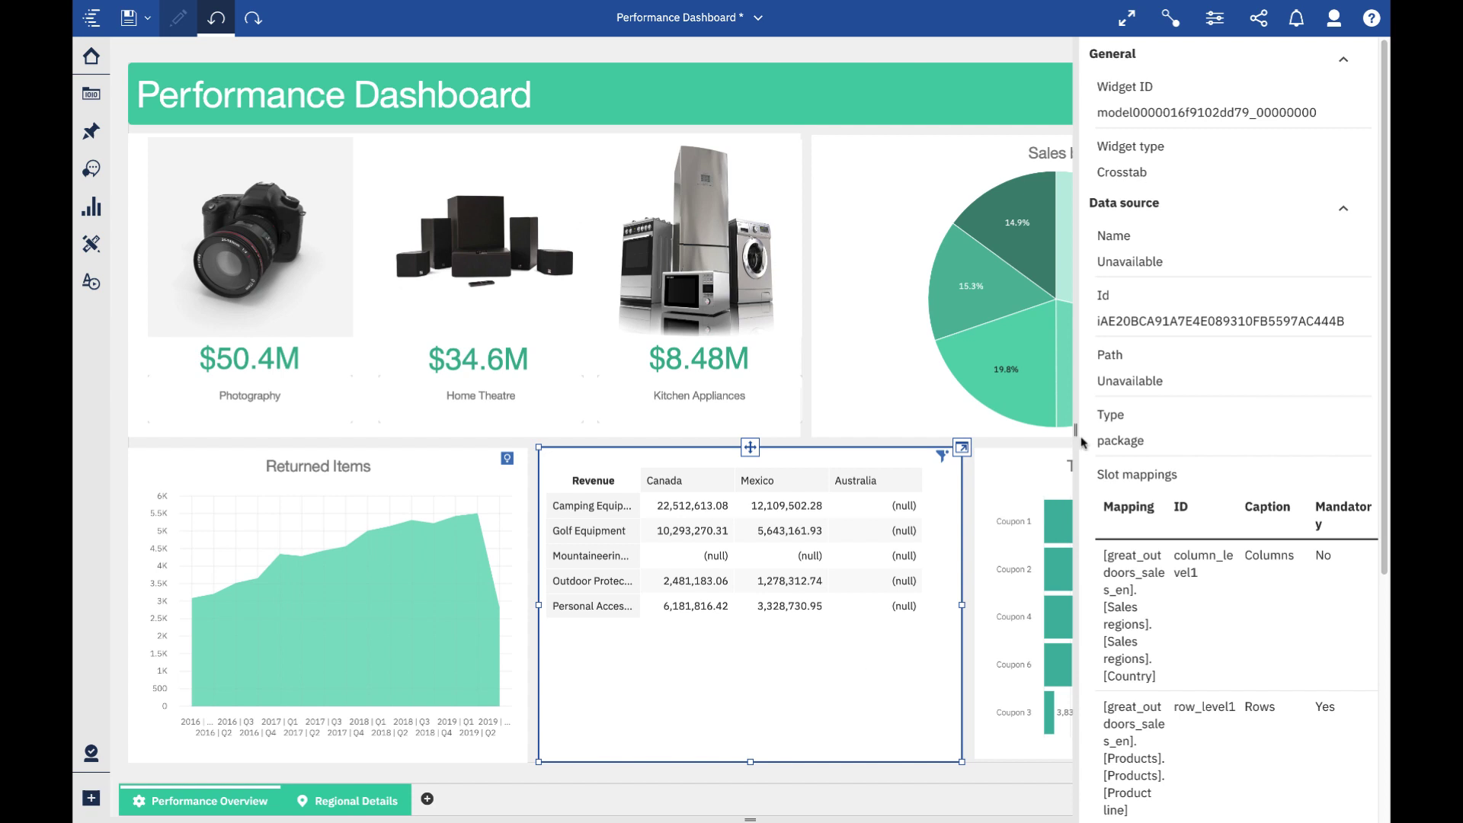
{"action": "left_click", "coordinate": [1350, 208]}
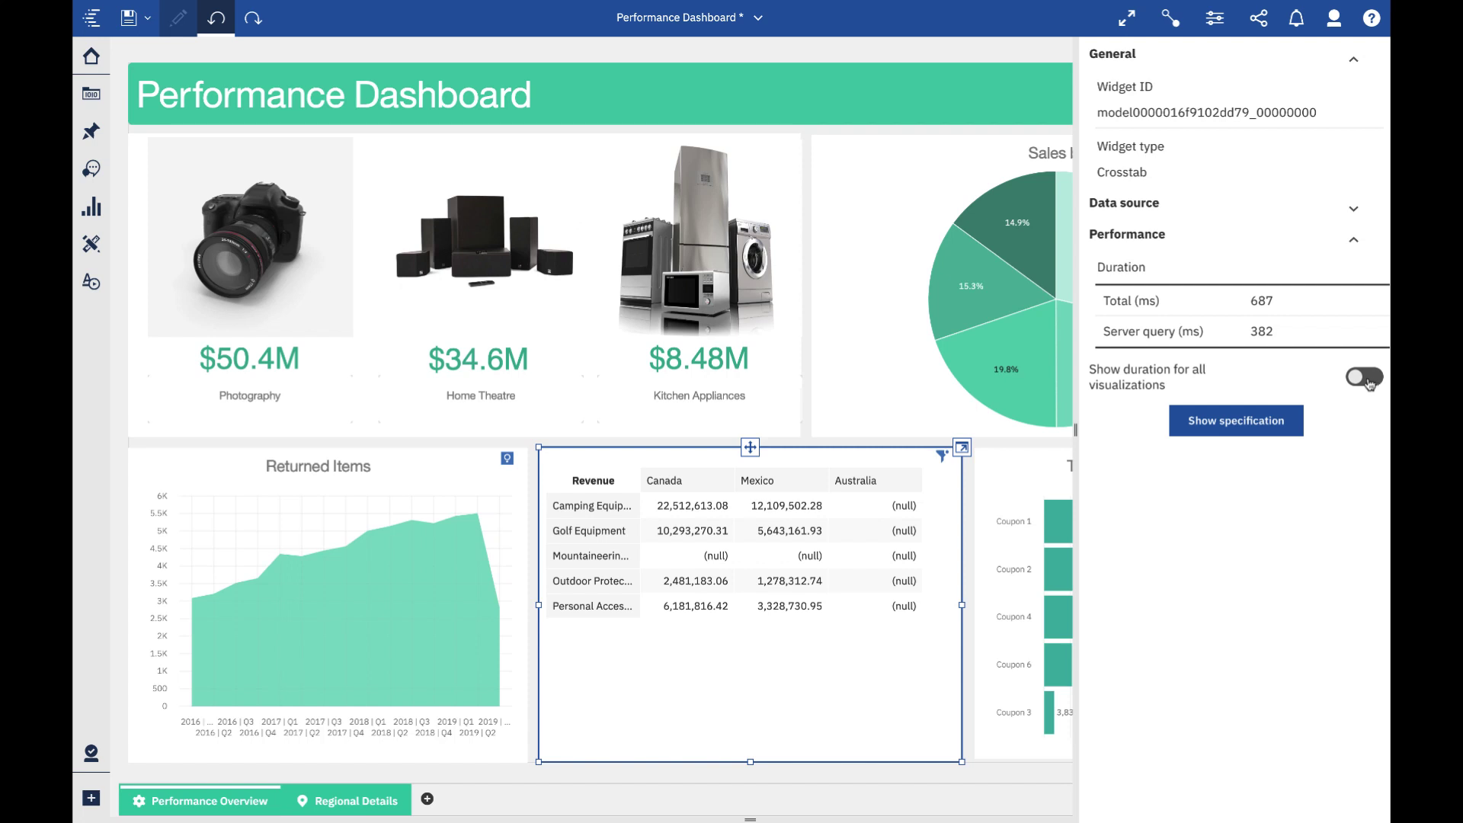
{"action": "left_click", "coordinate": [1371, 383]}
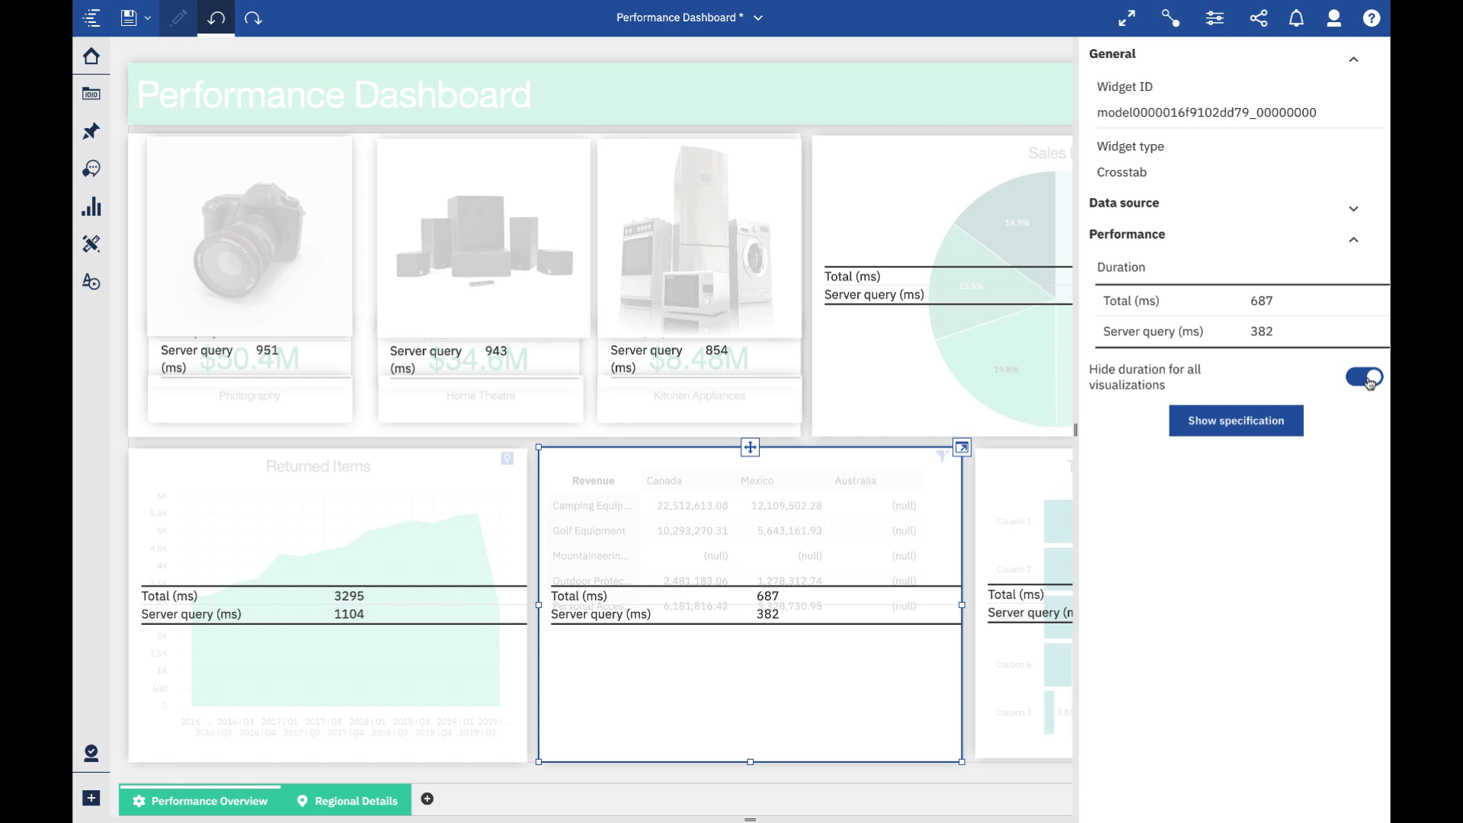
{"action": "left_click", "coordinate": [1371, 381]}
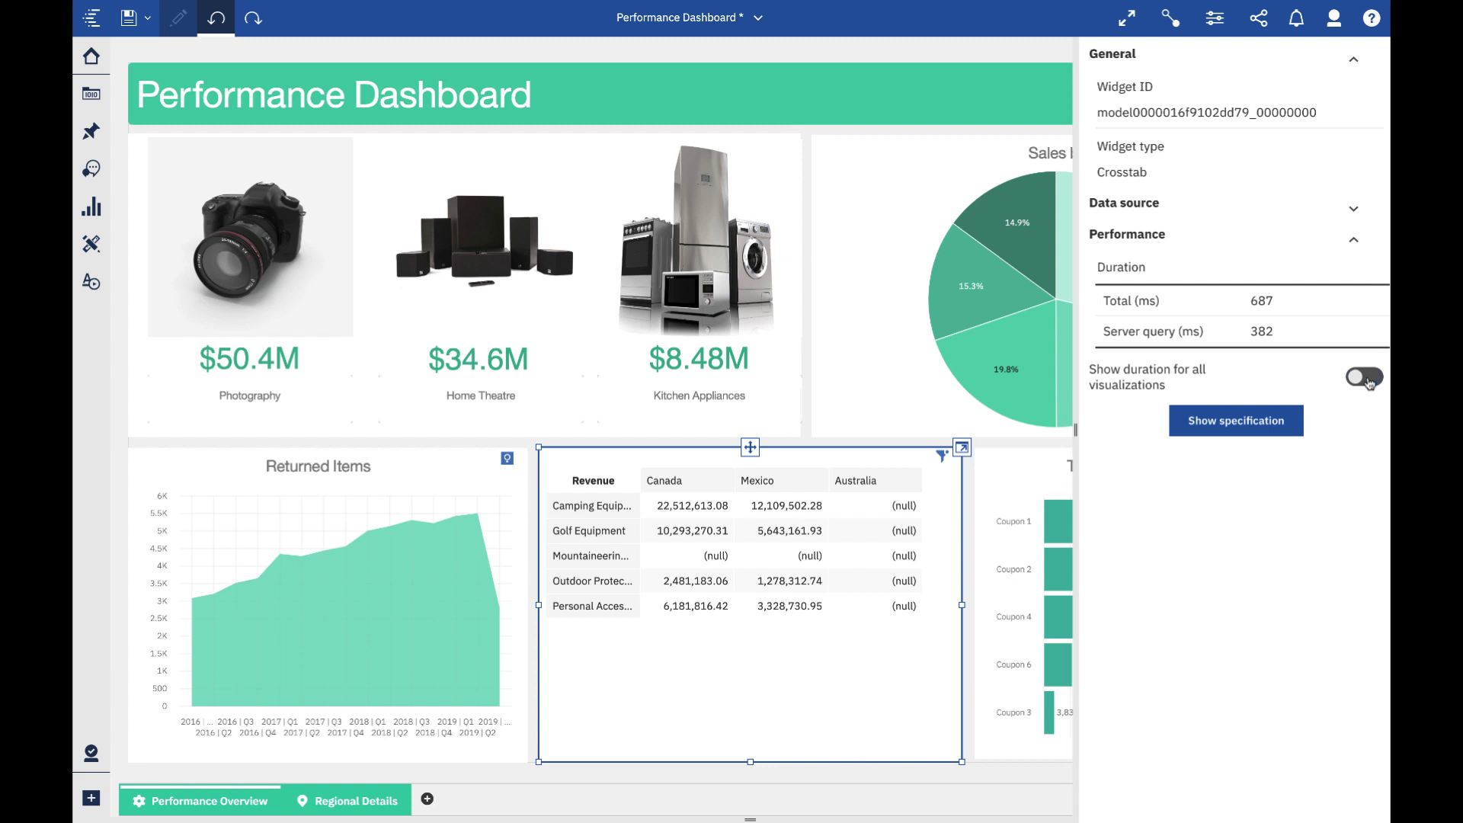
{"action": "left_click", "coordinate": [1023, 442]}
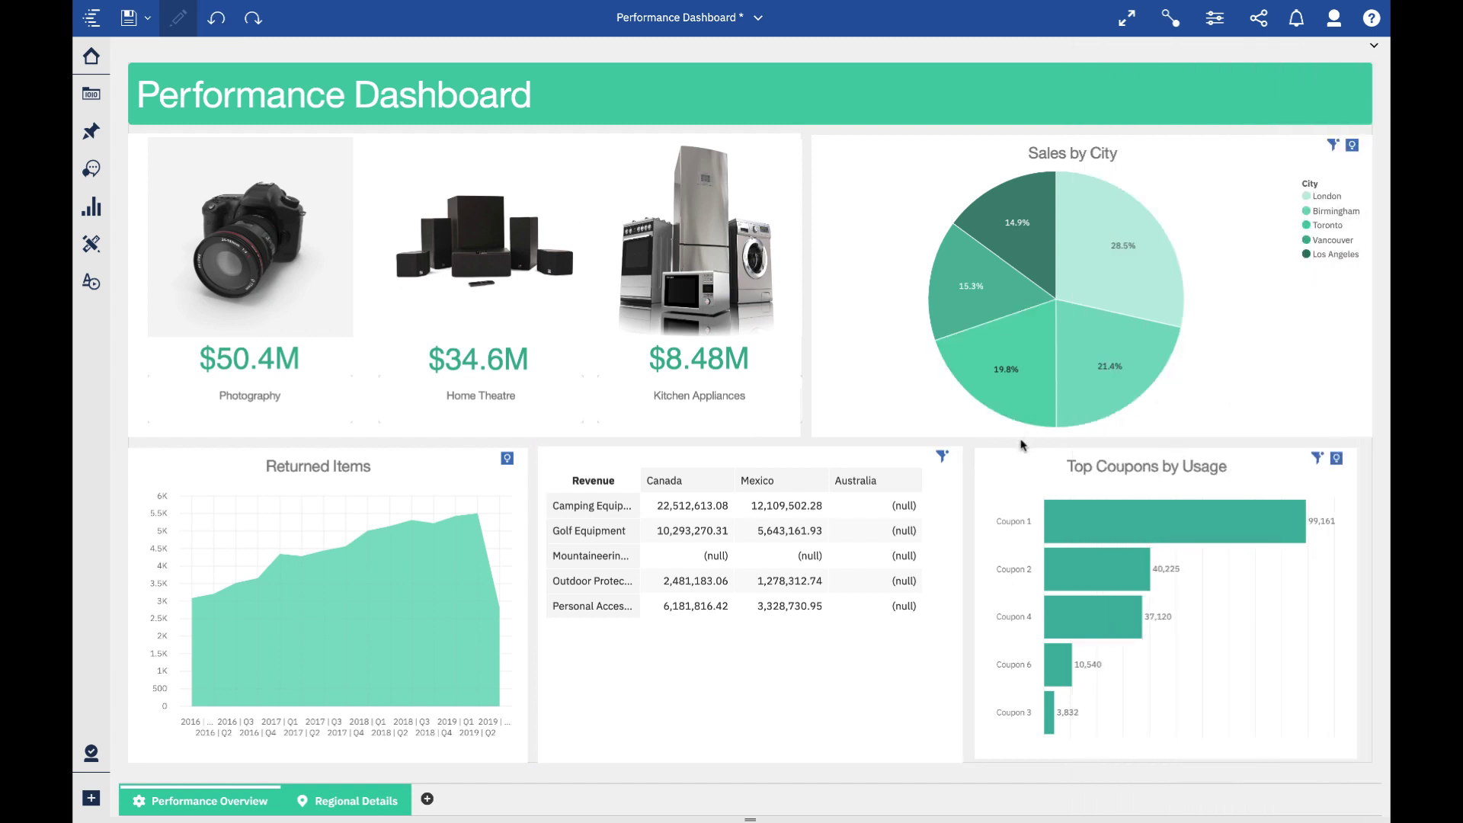